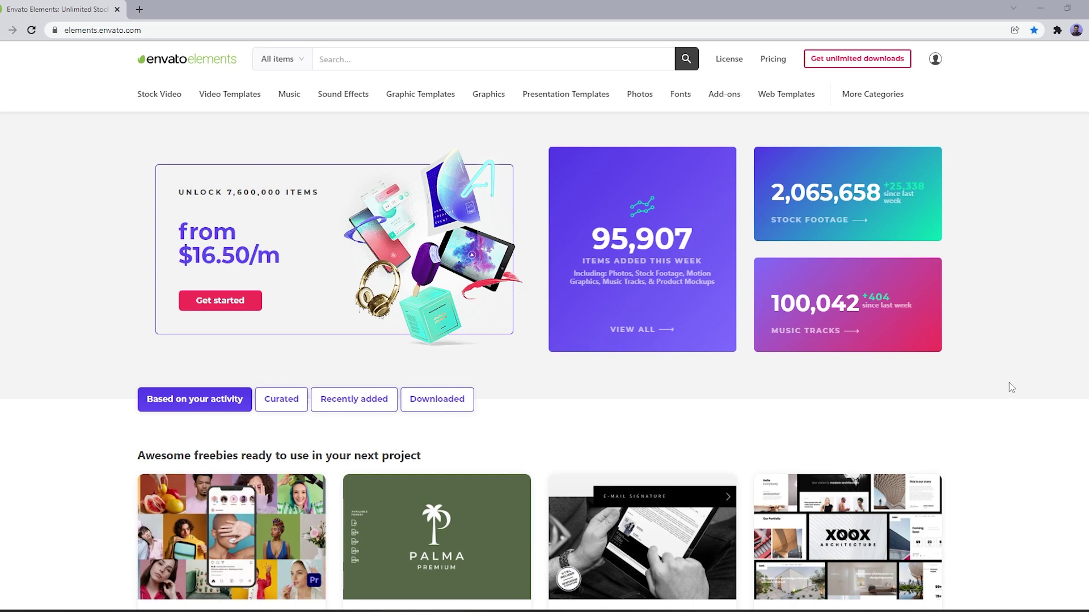
Step: Zoom the Envato Elements home page in Chrome to 110%
{"action": "key", "text": "ctrl+plus"}
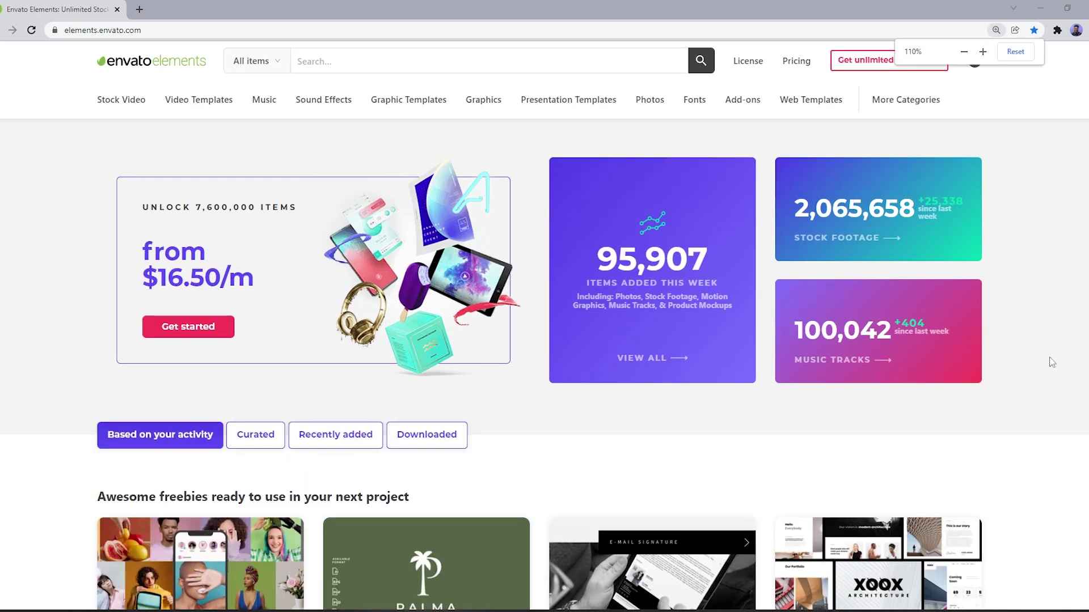
Step: Zoom to 125% and search 'flag mock-up' in Graphic Templates
{"action": "key", "text": "ctrl+plus"}
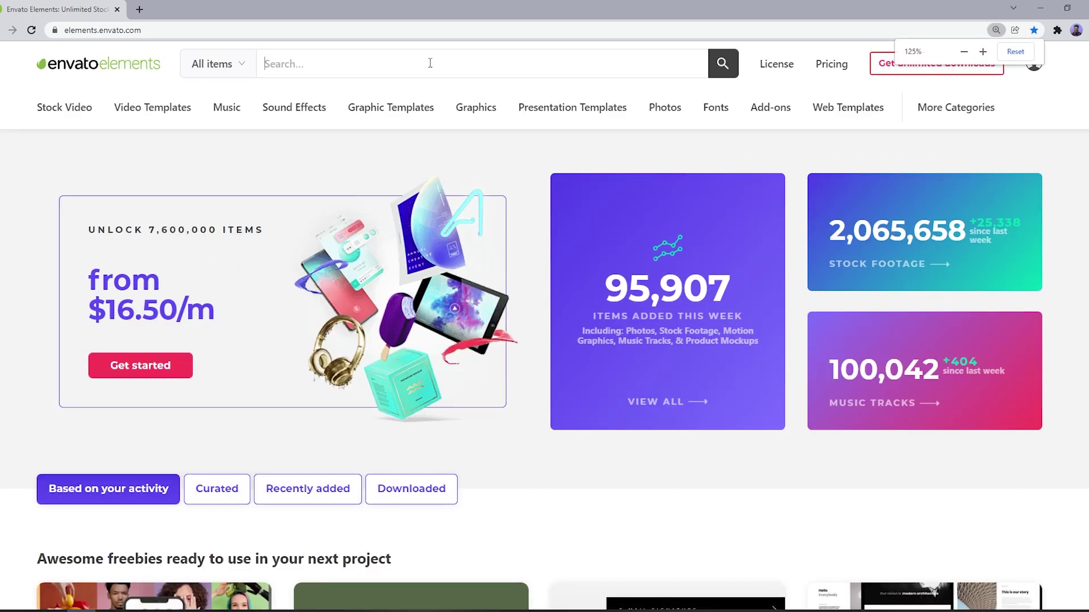
{"action": "left_click", "coordinate": [430, 63]}
{"action": "type", "text": "flag"}
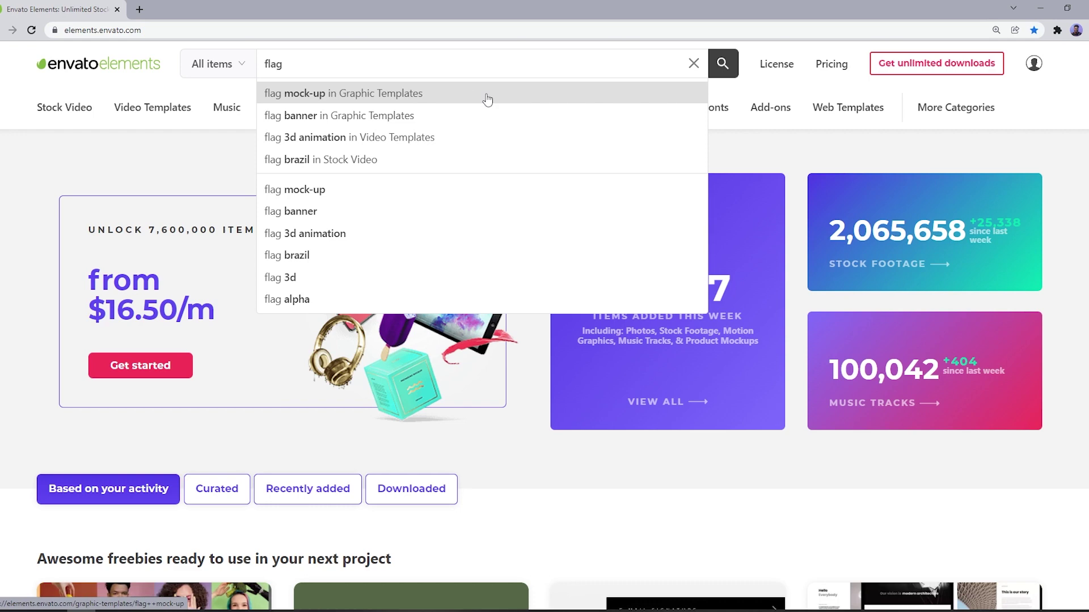
{"action": "left_click", "coordinate": [359, 102]}
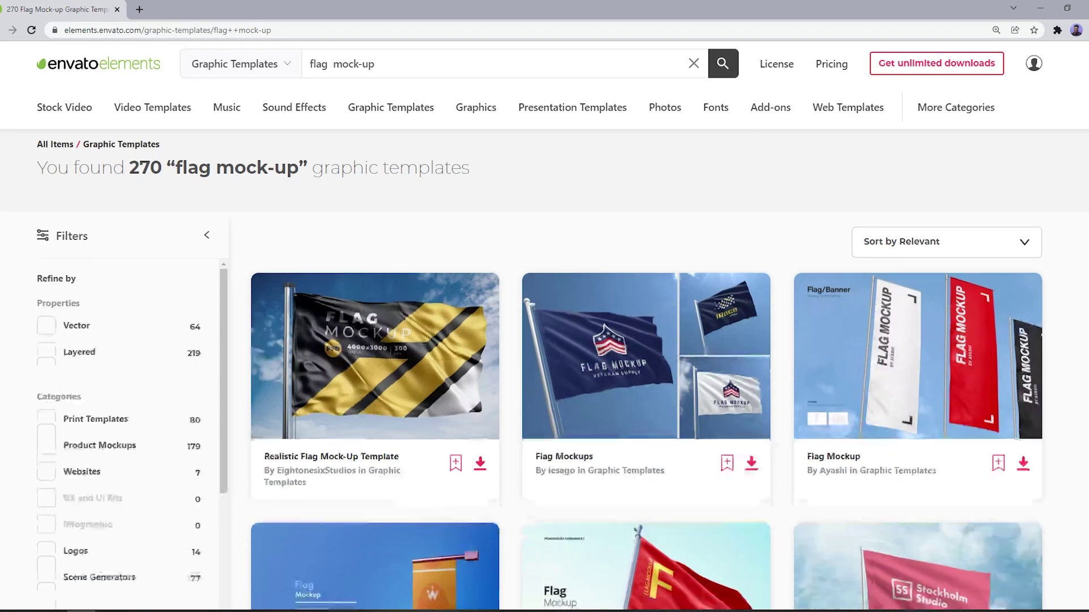
Step: Open the Realistic Flag Mock-Up Template and the red Flag Mockup in new tabs, then browse the remaining results
{"action": "scroll", "coordinate": [371, 261], "scroll_direction": "down", "scroll_amount": 2}
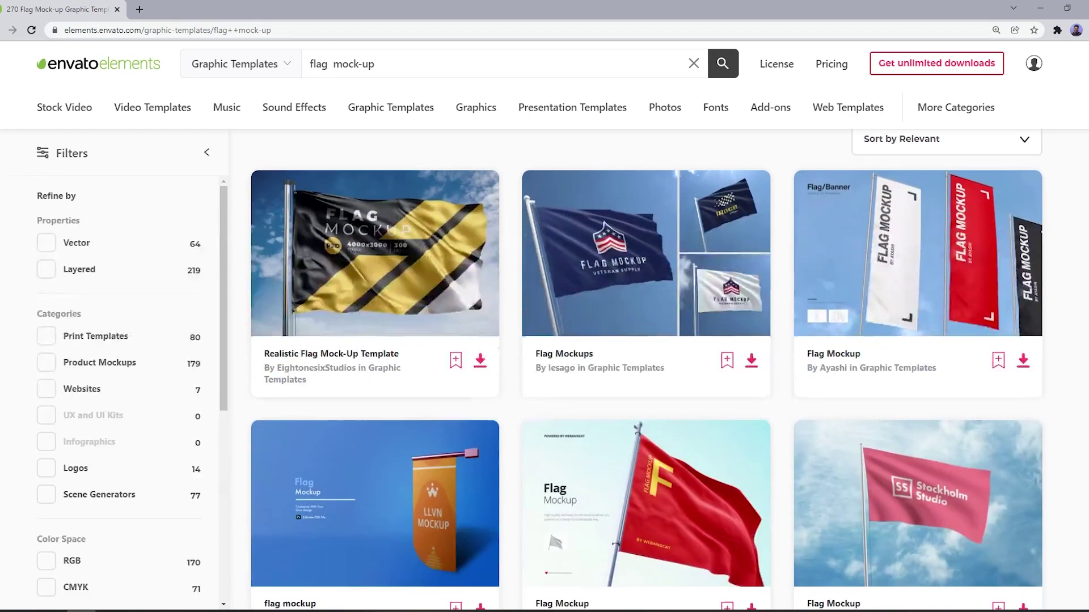
{"action": "middle_click", "coordinate": [371, 262]}
{"action": "scroll", "coordinate": [1085, 274], "scroll_direction": "down", "scroll_amount": 2}
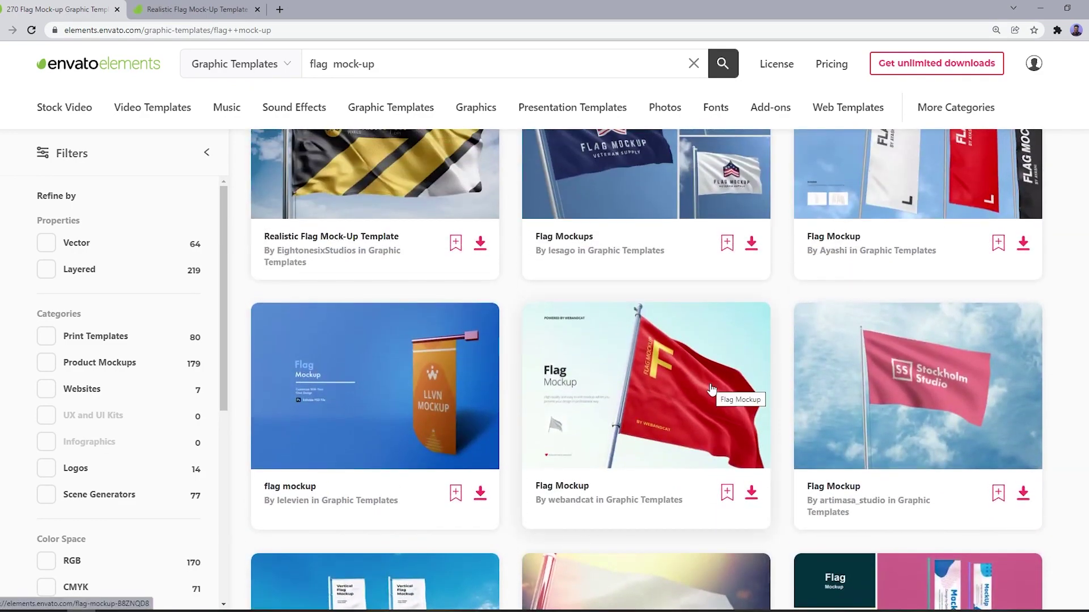
{"action": "middle_click", "coordinate": [712, 389]}
{"action": "scroll", "coordinate": [1077, 329], "scroll_direction": "up", "scroll_amount": 1}
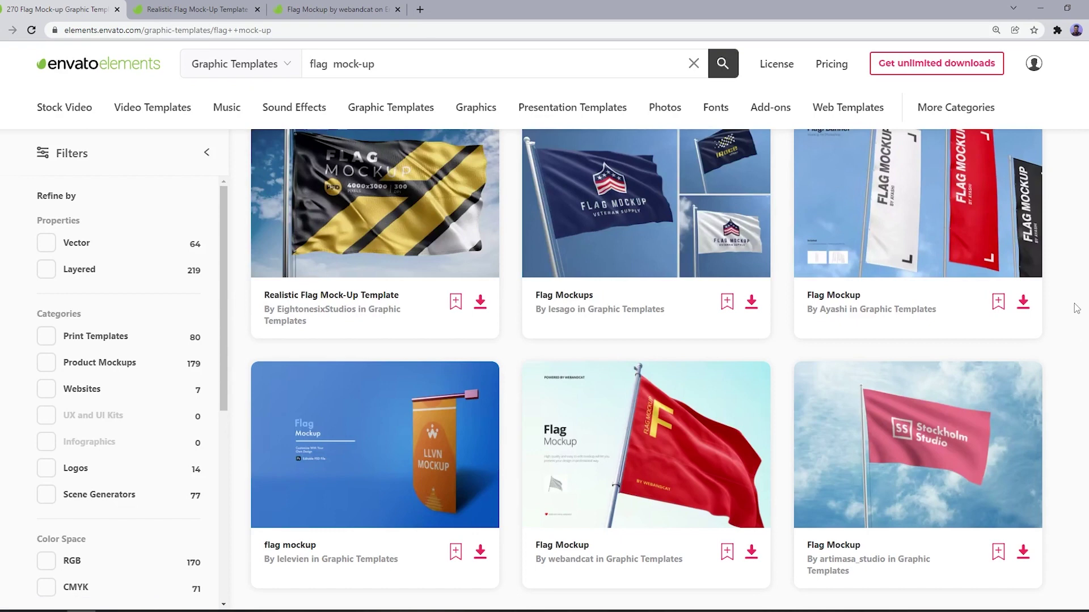
{"action": "scroll", "coordinate": [692, 442], "scroll_direction": "down", "scroll_amount": 2}
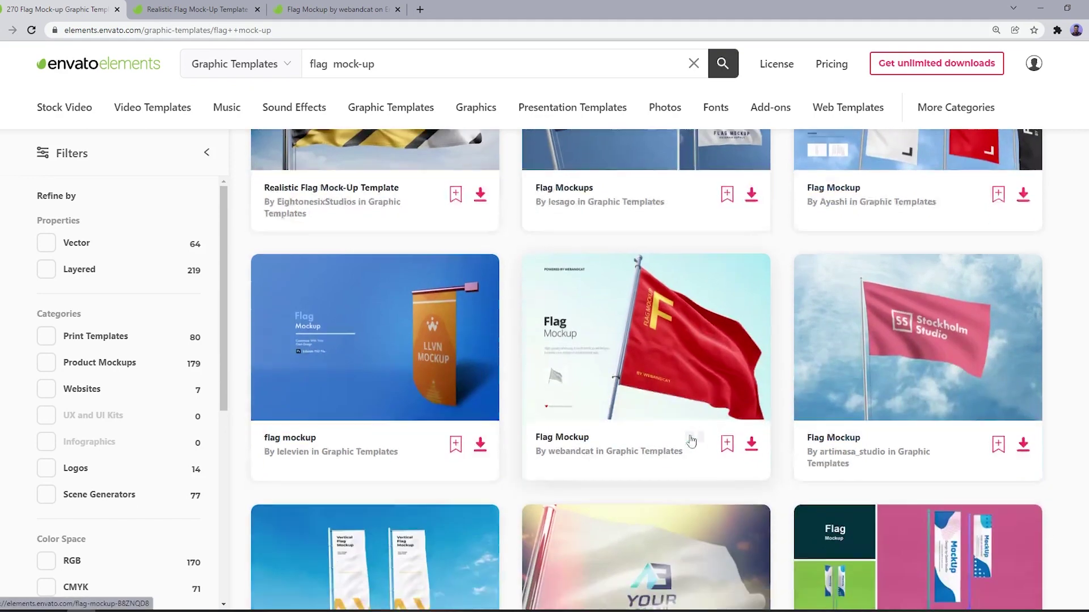
{"action": "scroll", "coordinate": [538, 285], "scroll_direction": "down", "scroll_amount": 1}
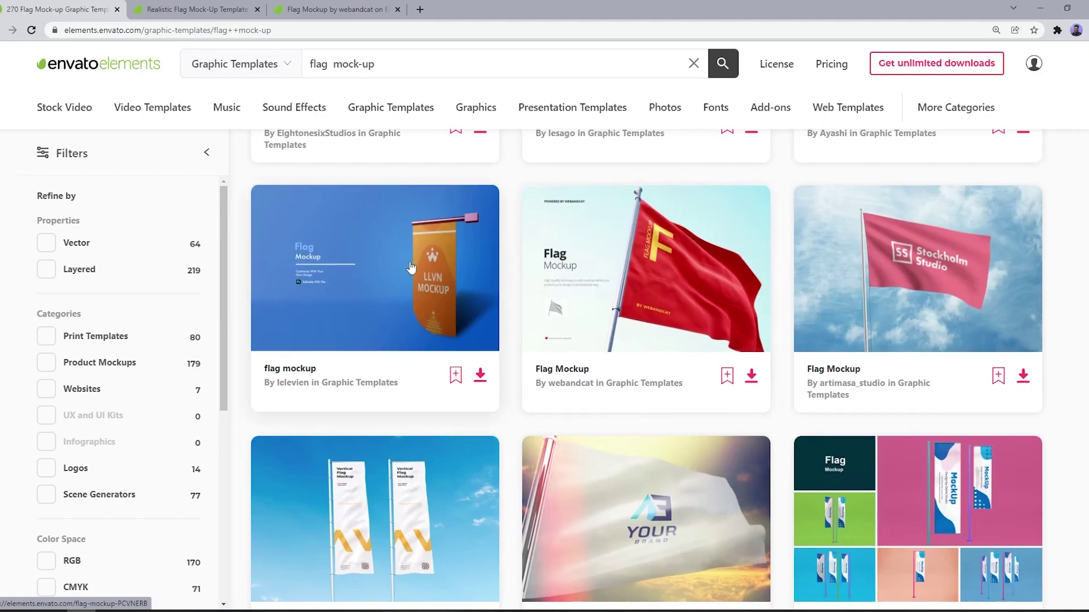
{"action": "scroll", "coordinate": [465, 261], "scroll_direction": "down", "scroll_amount": 2}
{"action": "scroll", "coordinate": [455, 256], "scroll_direction": "down", "scroll_amount": 2}
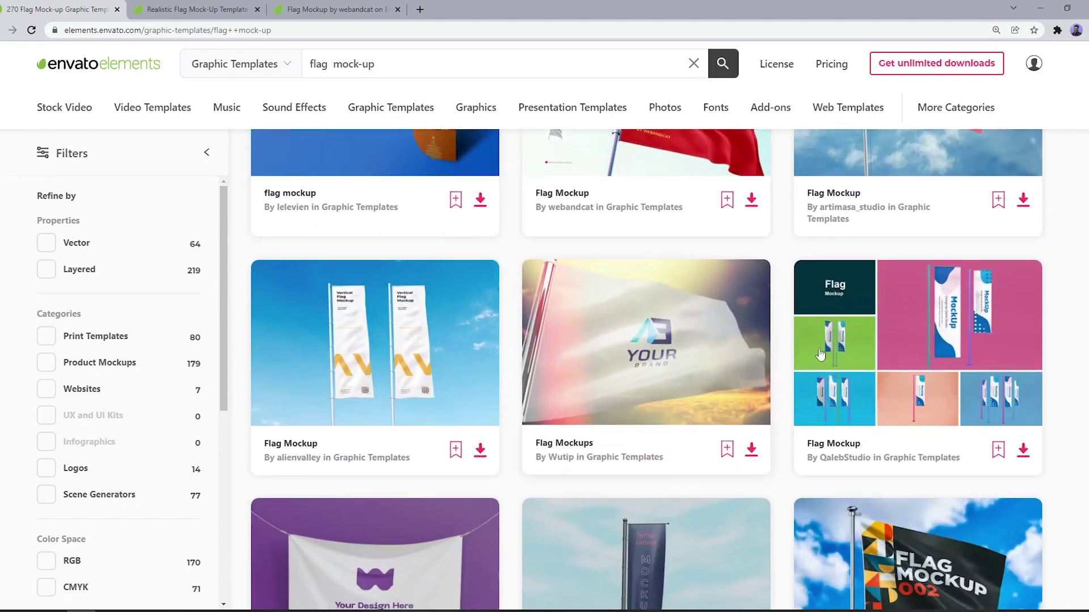
{"action": "scroll", "coordinate": [889, 414], "scroll_direction": "down", "scroll_amount": 4}
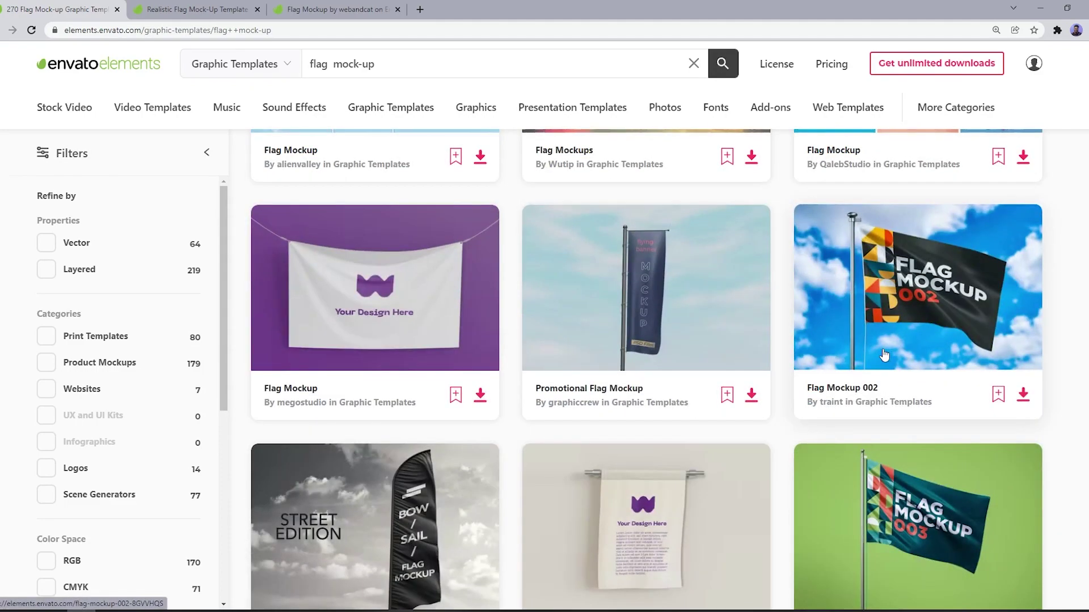
{"action": "scroll", "coordinate": [884, 355], "scroll_direction": "up", "scroll_amount": 4}
{"action": "scroll", "coordinate": [884, 355], "scroll_direction": "up", "scroll_amount": 4}
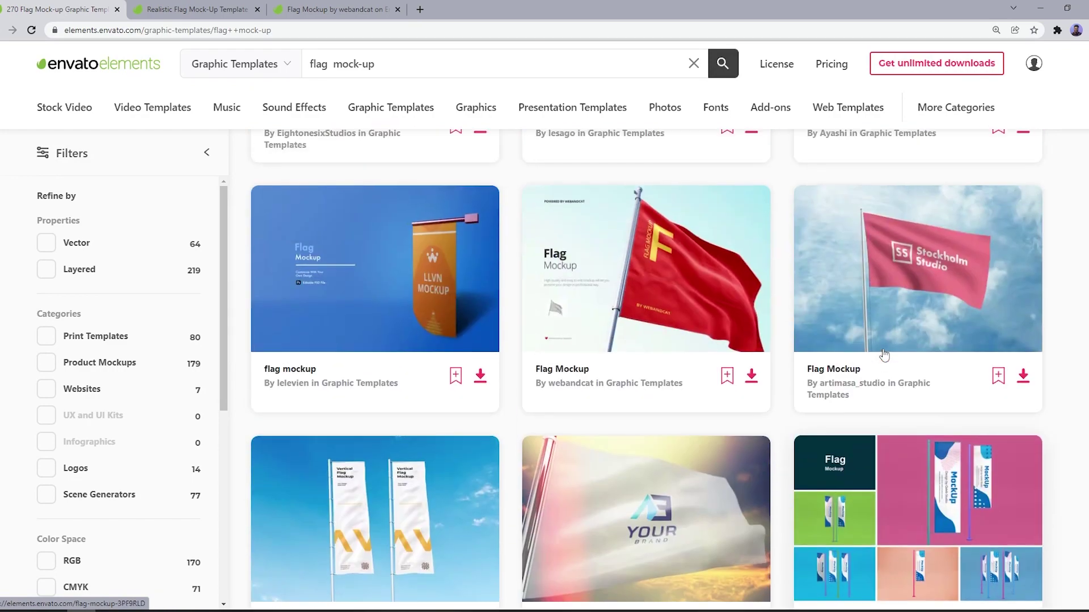
{"action": "scroll", "coordinate": [884, 355], "scroll_direction": "up", "scroll_amount": 5}
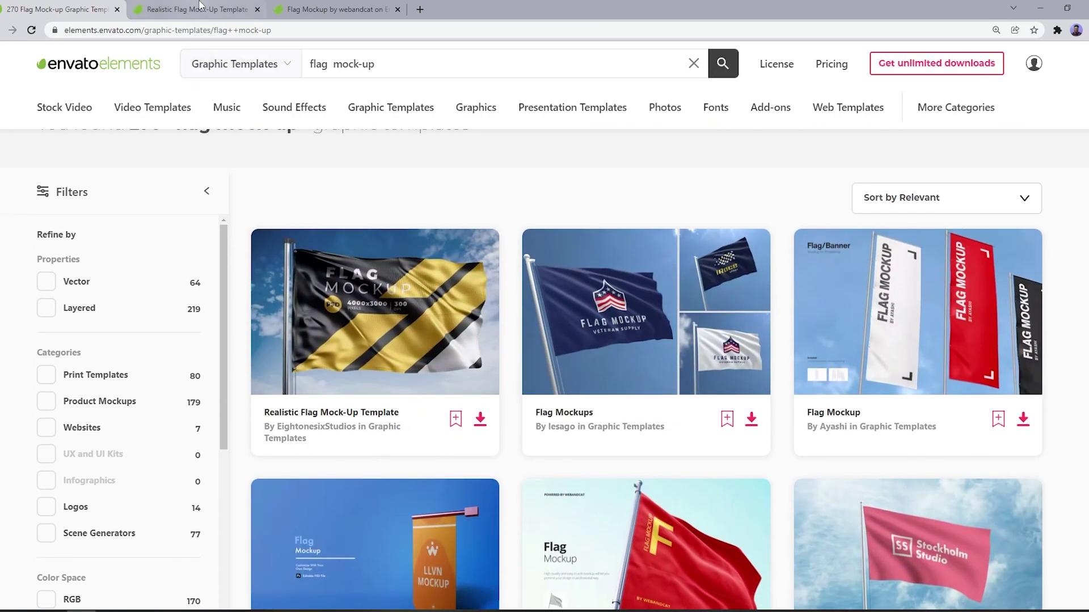
Step: Preview the Realistic Flag Mock-Up Template image with the page back at 100% zoom
{"action": "left_click", "coordinate": [199, 4]}
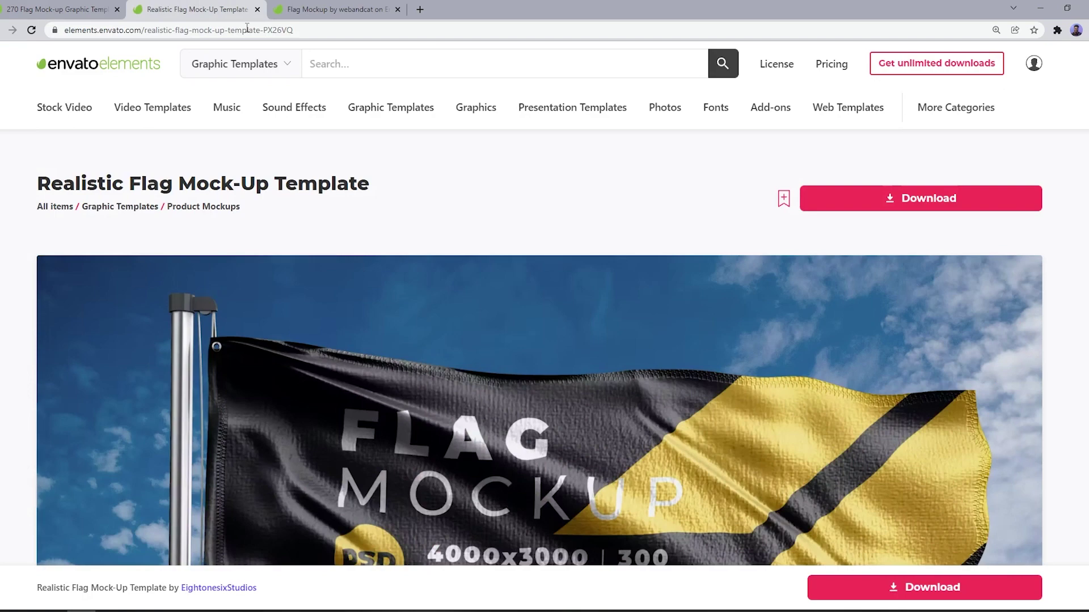
{"action": "scroll", "coordinate": [20, 170], "scroll_direction": "down", "scroll_amount": 3}
{"action": "left_click", "coordinate": [461, 250]}
{"action": "key", "text": "ctrl+minus"}
{"action": "key", "text": "ctrl+minus"}
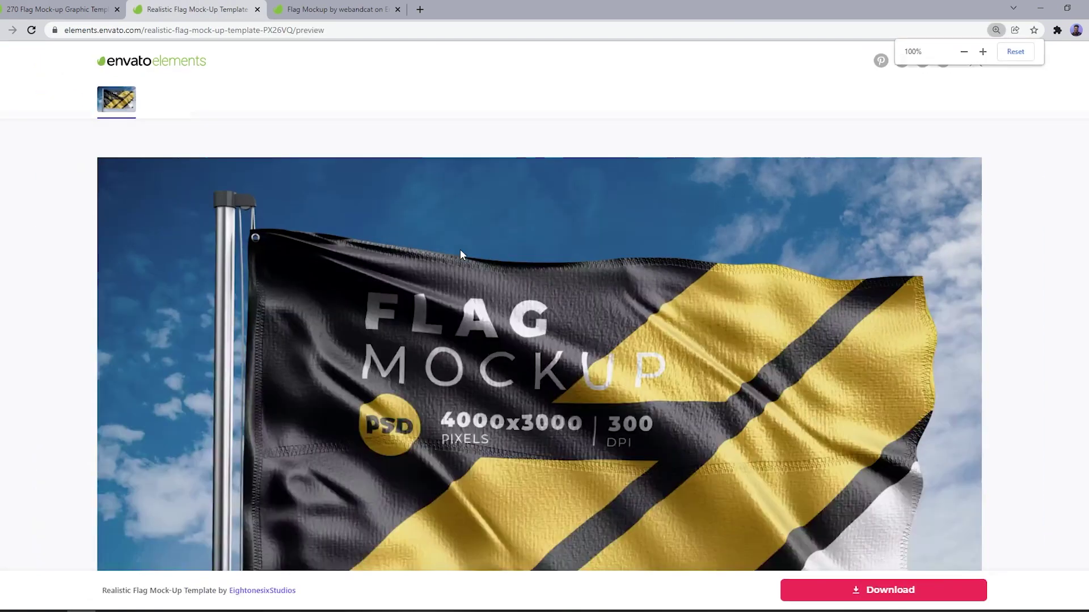
{"action": "scroll", "coordinate": [457, 253], "scroll_direction": "down", "scroll_amount": 1}
{"action": "scroll", "coordinate": [390, 258], "scroll_direction": "down", "scroll_amount": 1}
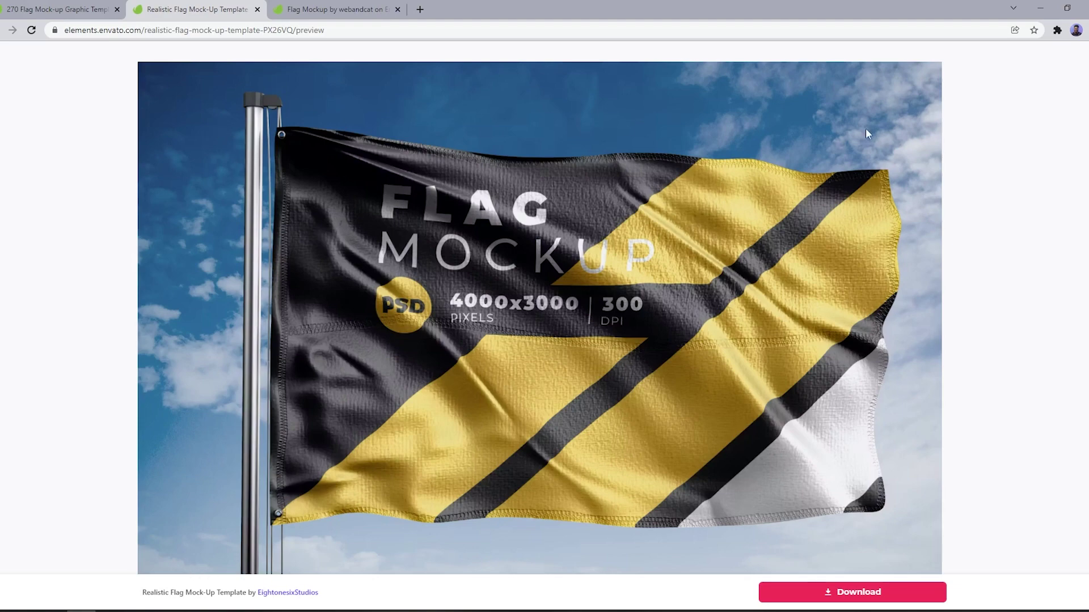
Step: Preview the red Flag Mockup, then view its description at 125% zoom
{"action": "key", "text": "ctrl+Tab"}
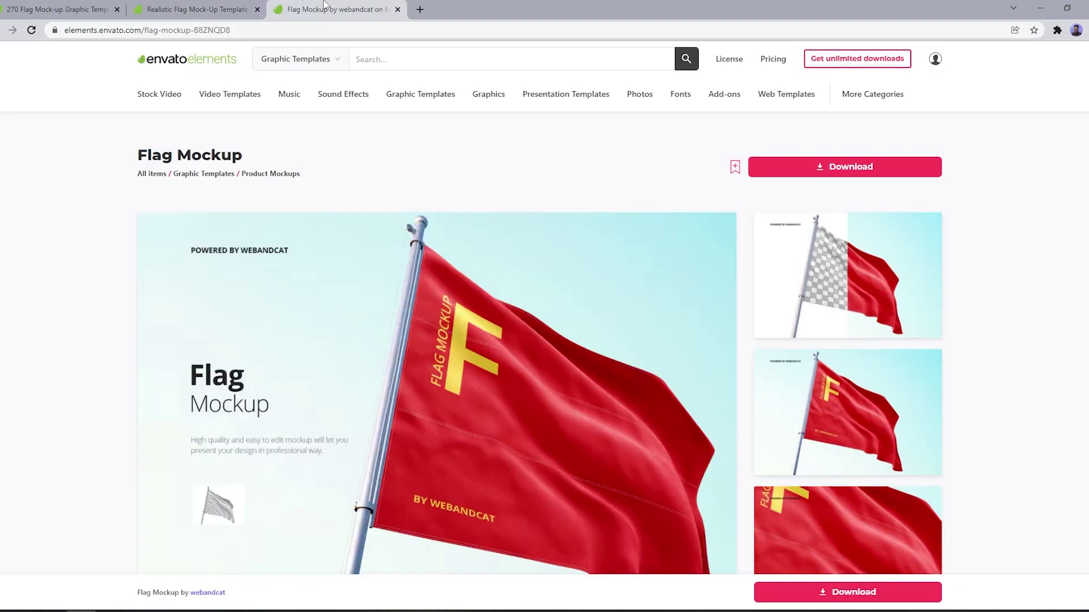
{"action": "scroll", "coordinate": [352, 268], "scroll_direction": "down", "scroll_amount": 2}
{"action": "left_click", "coordinate": [372, 363]}
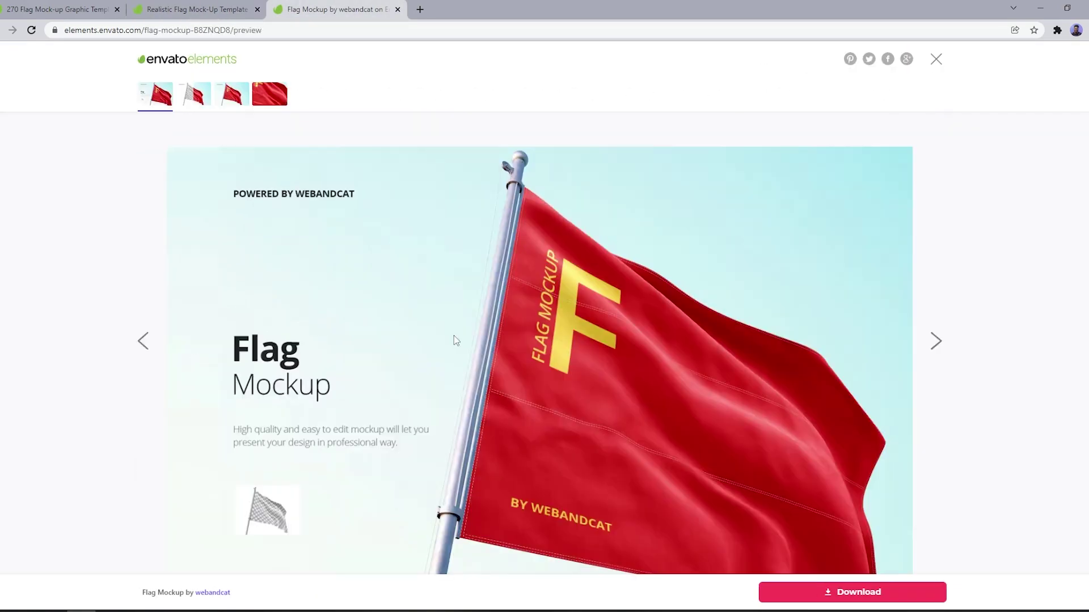
{"action": "scroll", "coordinate": [453, 336], "scroll_direction": "down", "scroll_amount": 2}
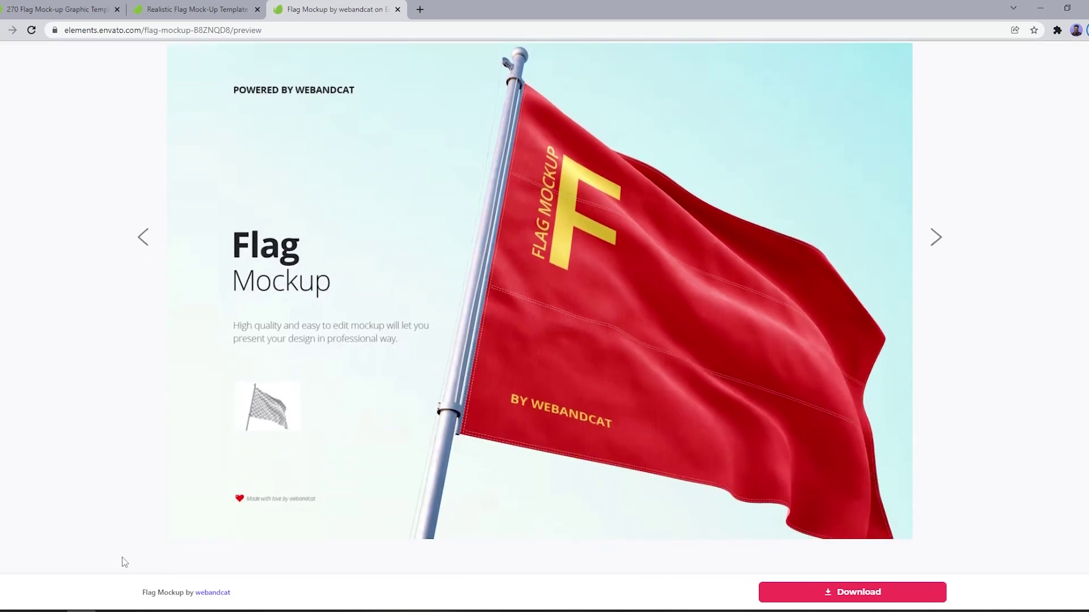
{"action": "scroll", "coordinate": [302, 339], "scroll_direction": "up", "scroll_amount": 2}
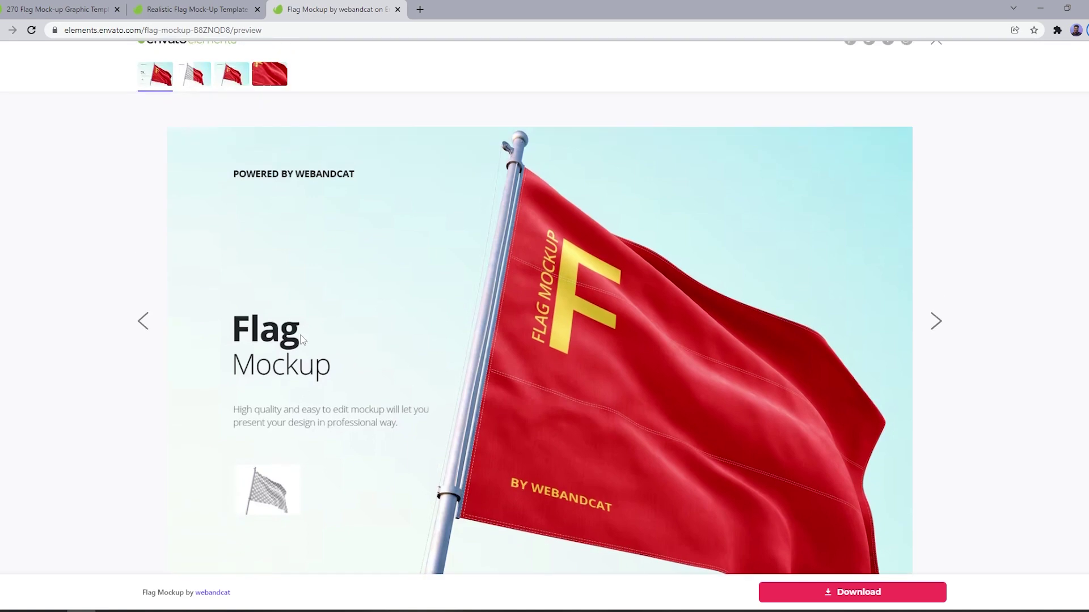
{"action": "left_click", "coordinate": [996, 232]}
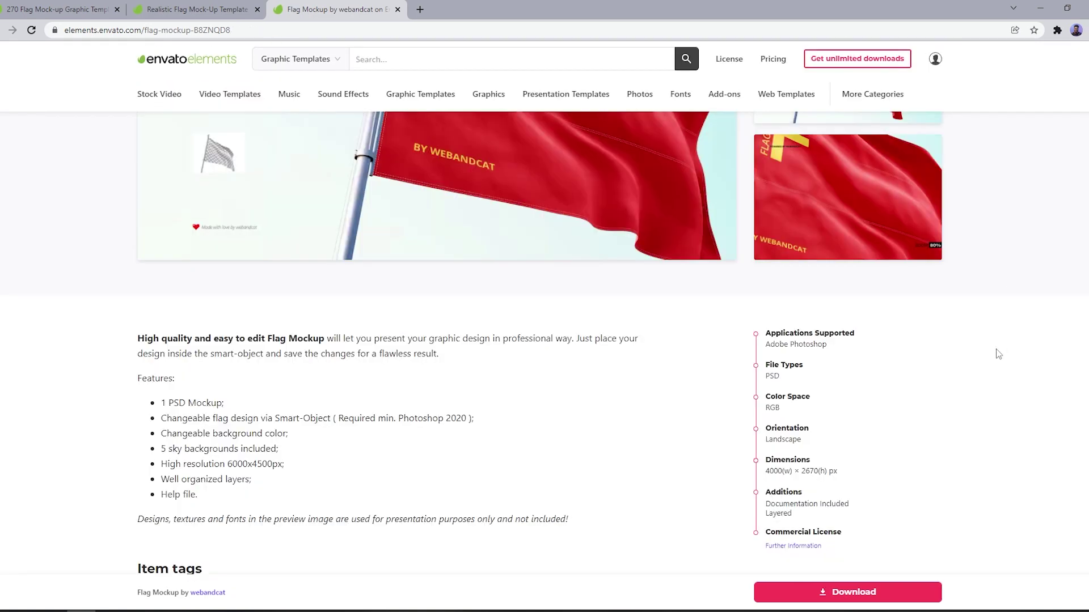
{"action": "scroll", "coordinate": [998, 353], "scroll_direction": "down", "scroll_amount": 2}
{"action": "scroll", "coordinate": [948, 367], "scroll_direction": "up", "scroll_amount": 1}
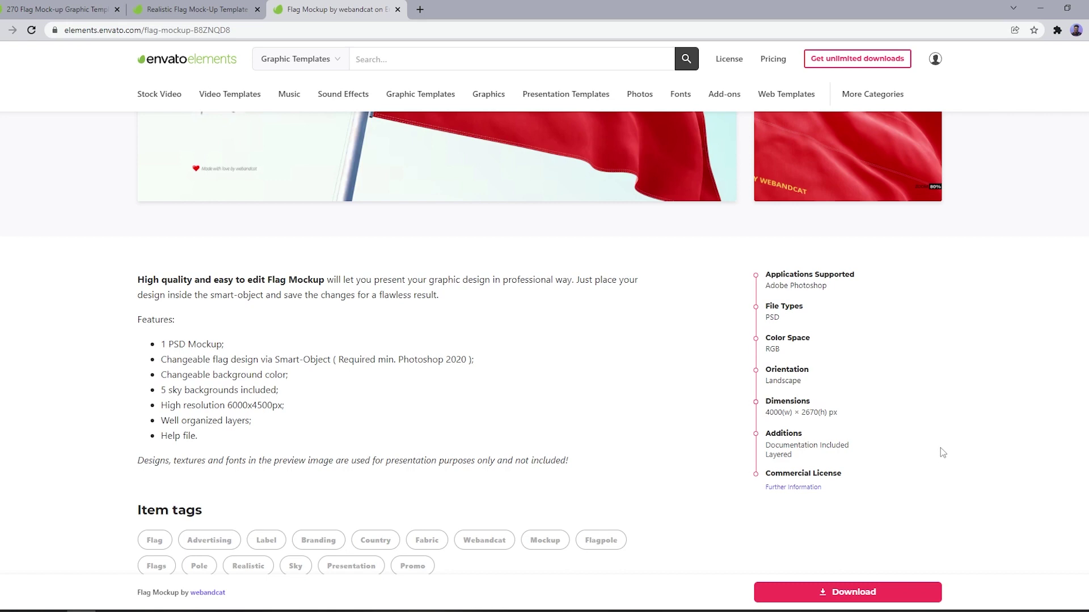
{"action": "key", "text": "ctrl+plus"}
{"action": "key", "text": "ctrl+plus"}
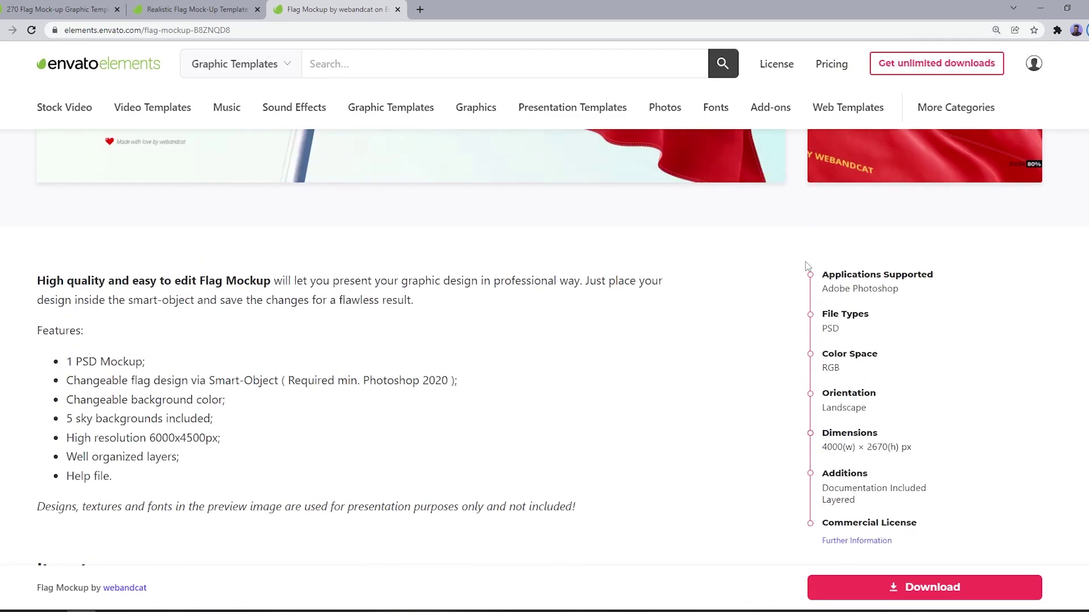
{"action": "scroll", "coordinate": [876, 317], "scroll_direction": "down", "scroll_amount": 1}
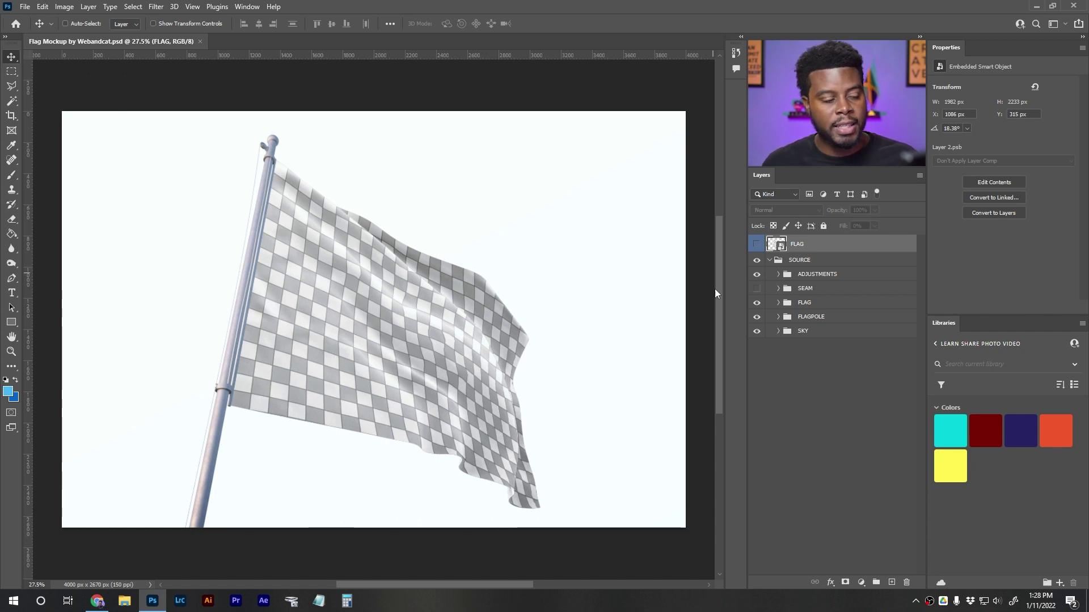
Step: Expand the SOURCE and FLAG groups, select the FLAG smart object and toggle its visibility
{"action": "left_click", "coordinate": [770, 262]}
{"action": "left_click", "coordinate": [769, 263]}
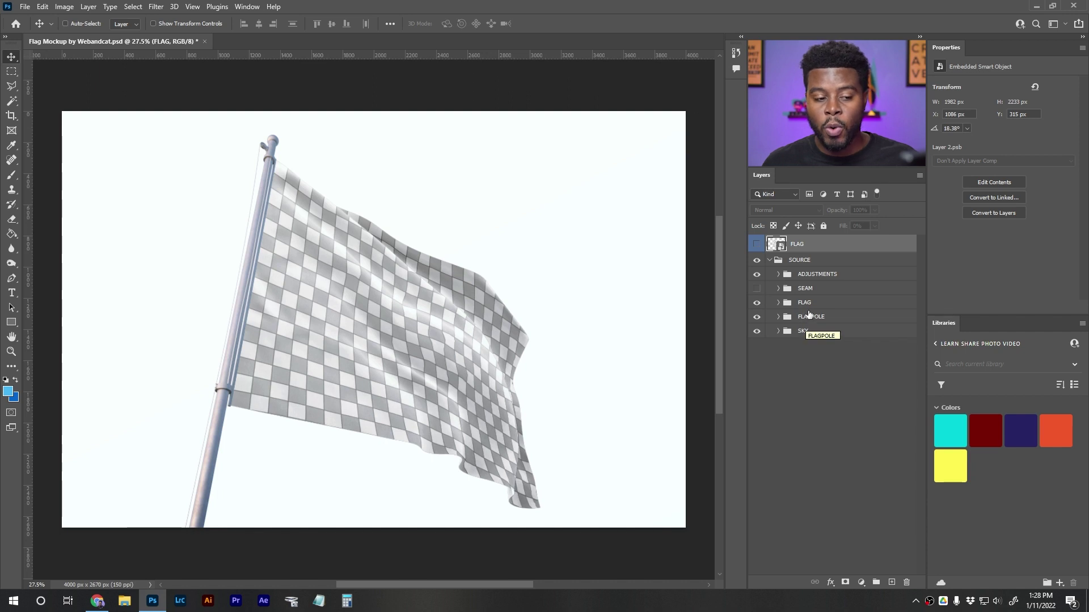
{"action": "left_click", "coordinate": [778, 304]}
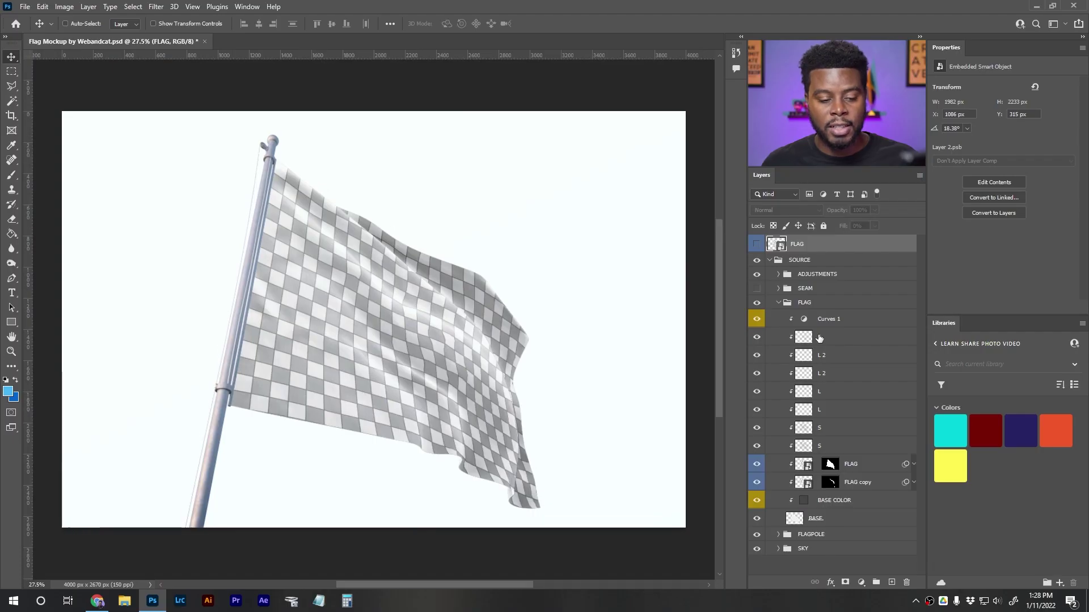
{"action": "left_click", "coordinate": [808, 468]}
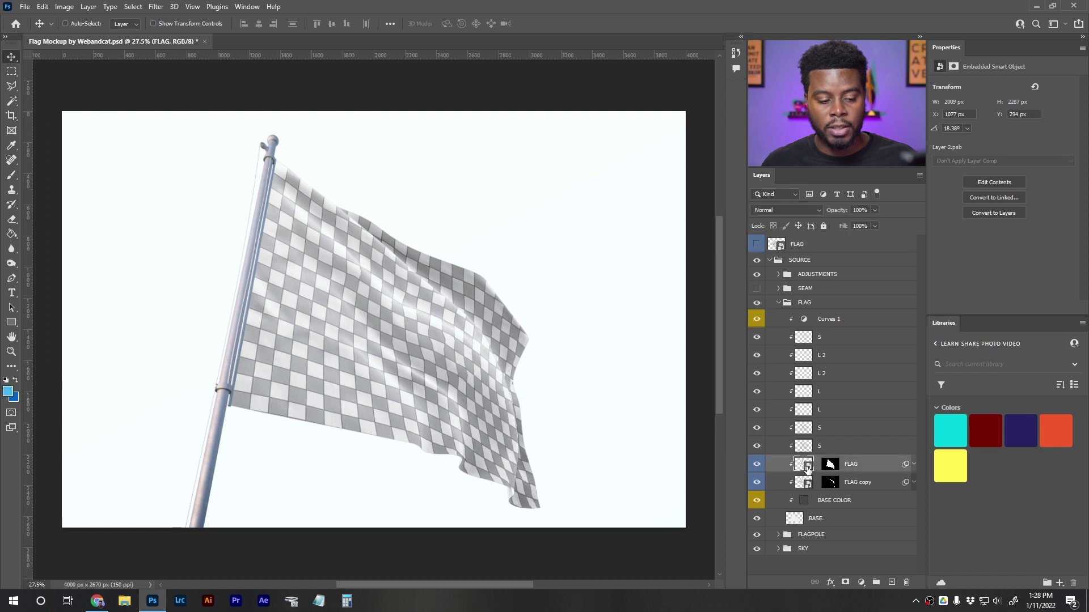
{"action": "left_click", "coordinate": [757, 464]}
{"action": "left_click", "coordinate": [757, 465]}
{"action": "left_click", "coordinate": [758, 464]}
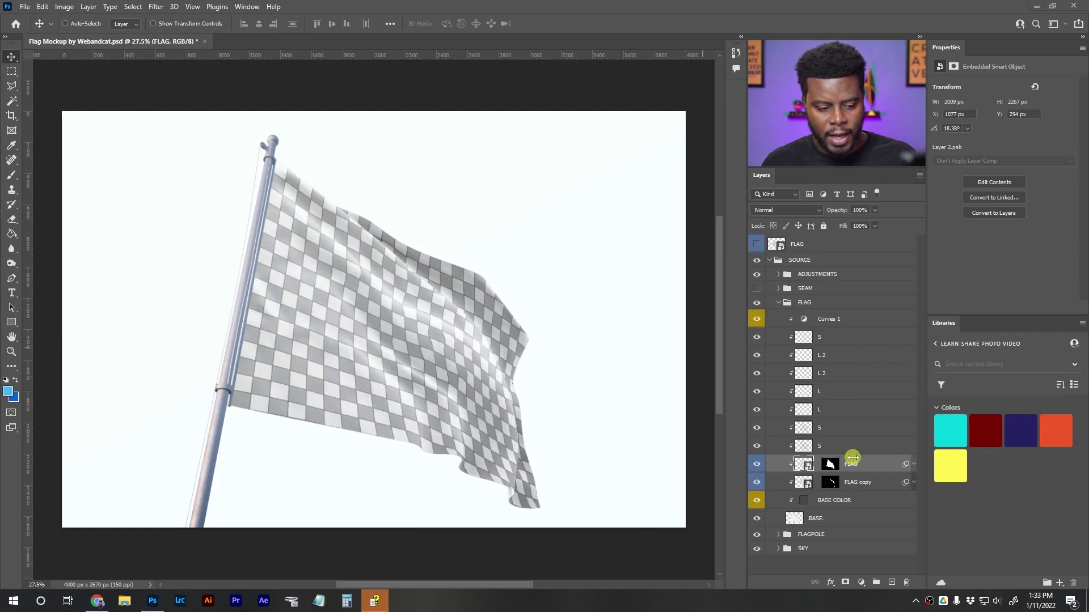
Step: Open the FLAG smart object's contents as Layer 2.psb and compare it with the Flag Mockup tab
{"action": "double_click", "coordinate": [808, 466]}
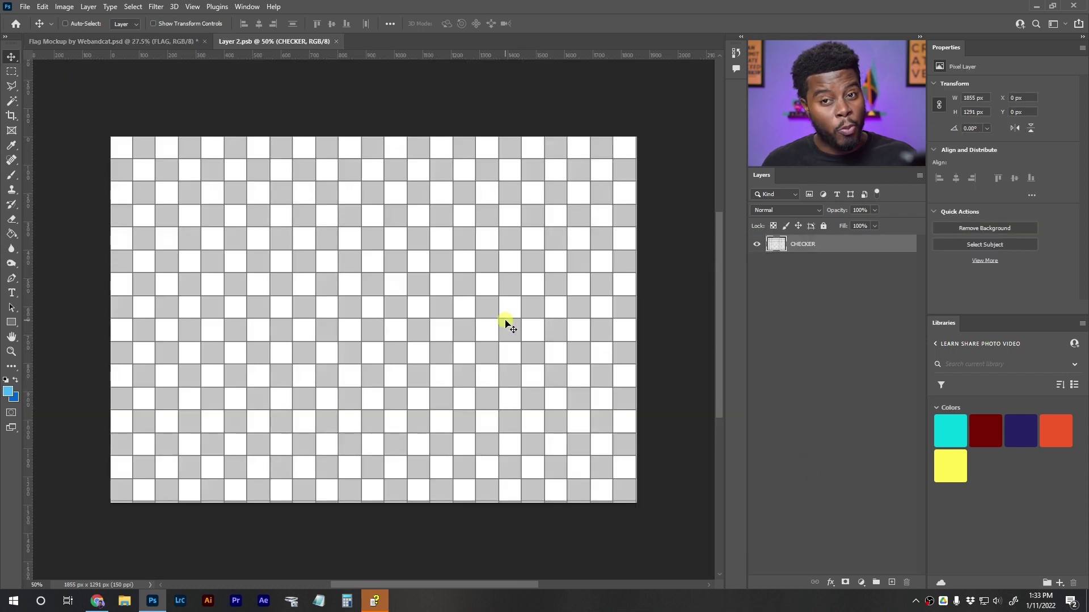
{"action": "scroll", "coordinate": [507, 324], "scroll_direction": "up", "scroll_amount": 1}
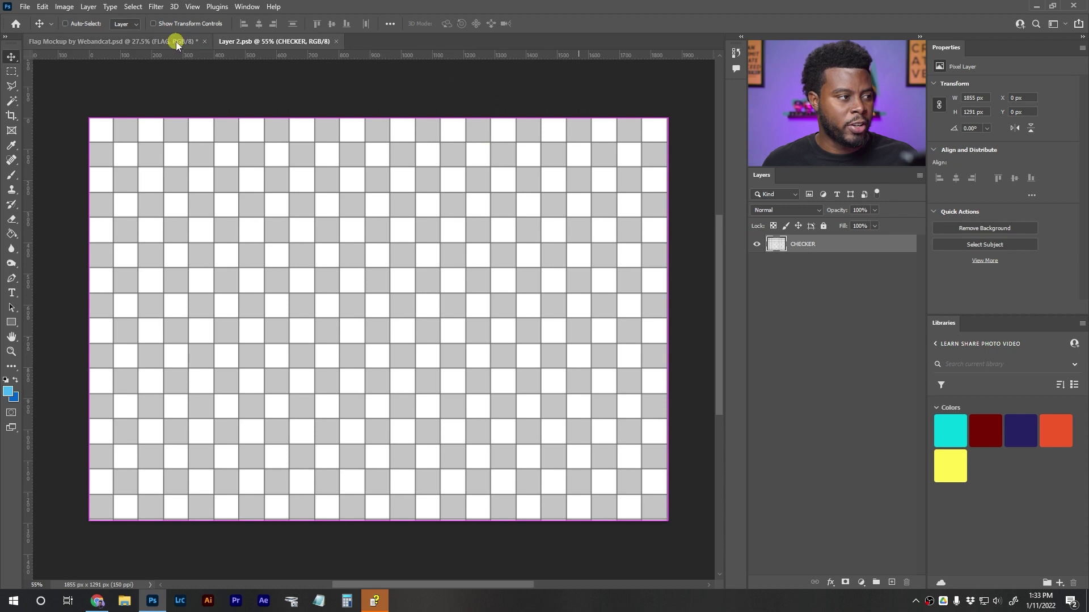
{"action": "left_click", "coordinate": [173, 41]}
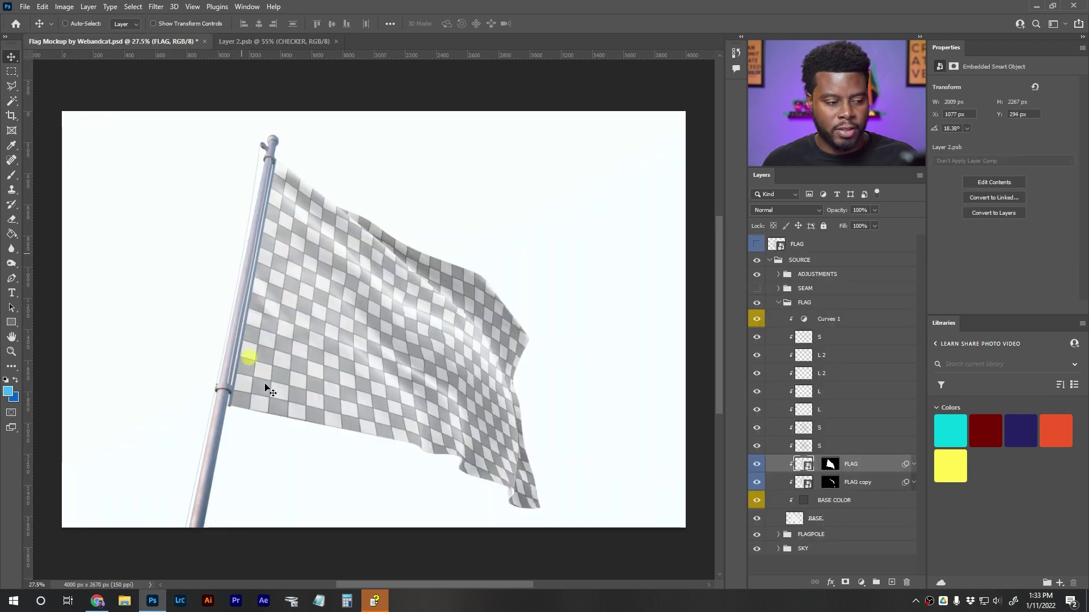
{"action": "left_click", "coordinate": [285, 41]}
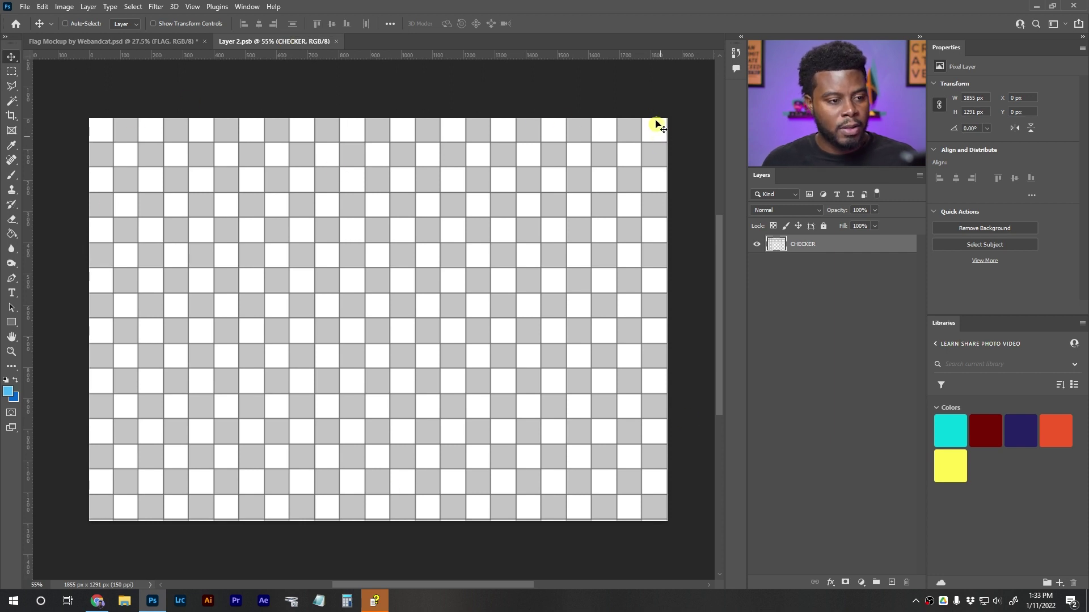
{"action": "left_click", "coordinate": [24, 7]}
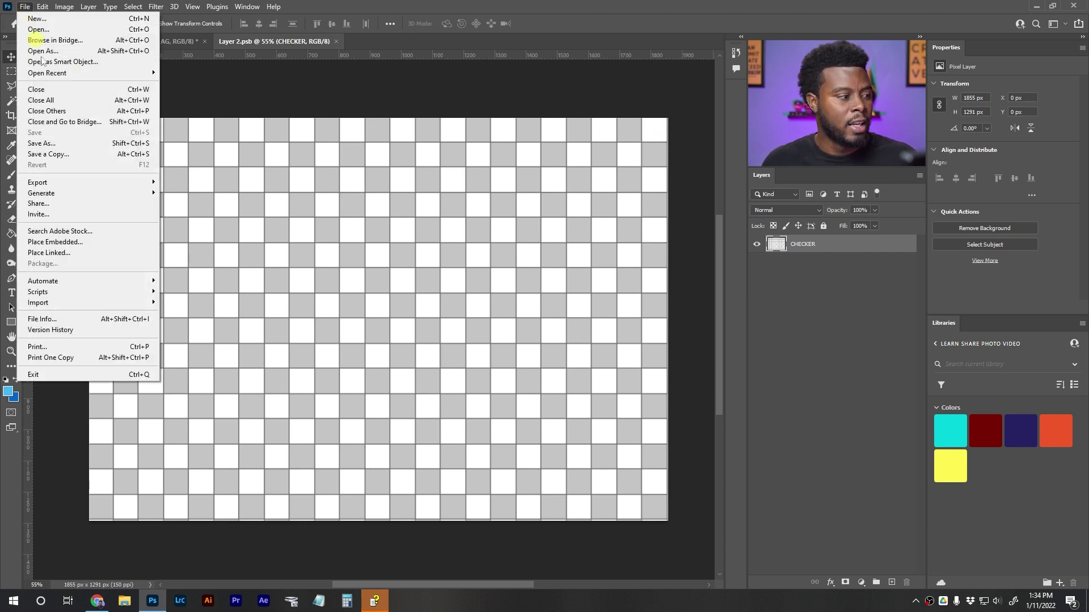
Step: Place Flag_of_Jamaica as an embedded layer above CHECKER in Layer 2.psb
{"action": "left_click", "coordinate": [99, 243]}
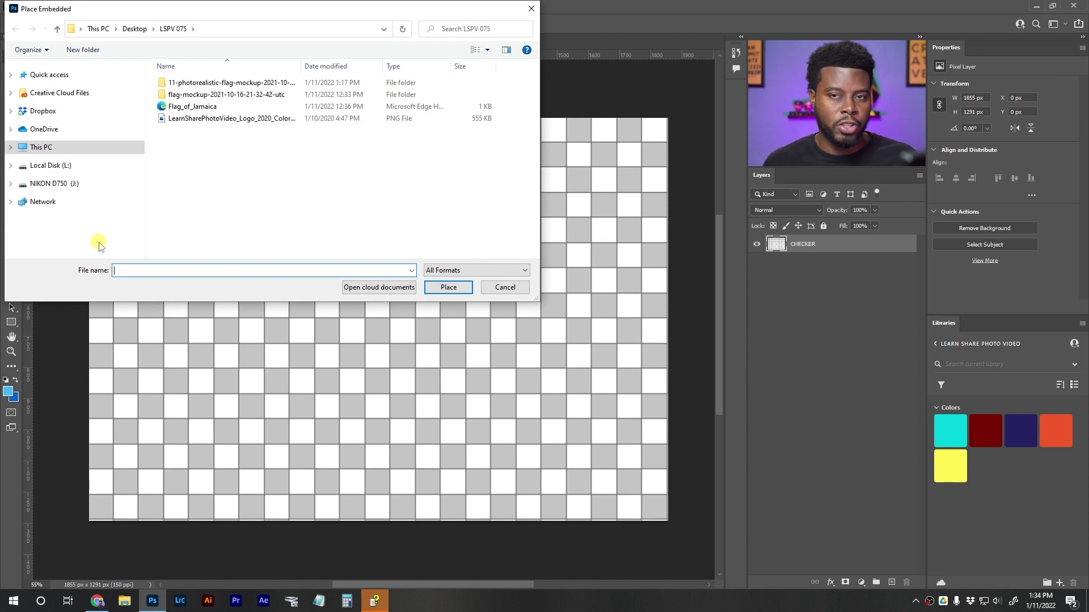
{"action": "left_click", "coordinate": [213, 107]}
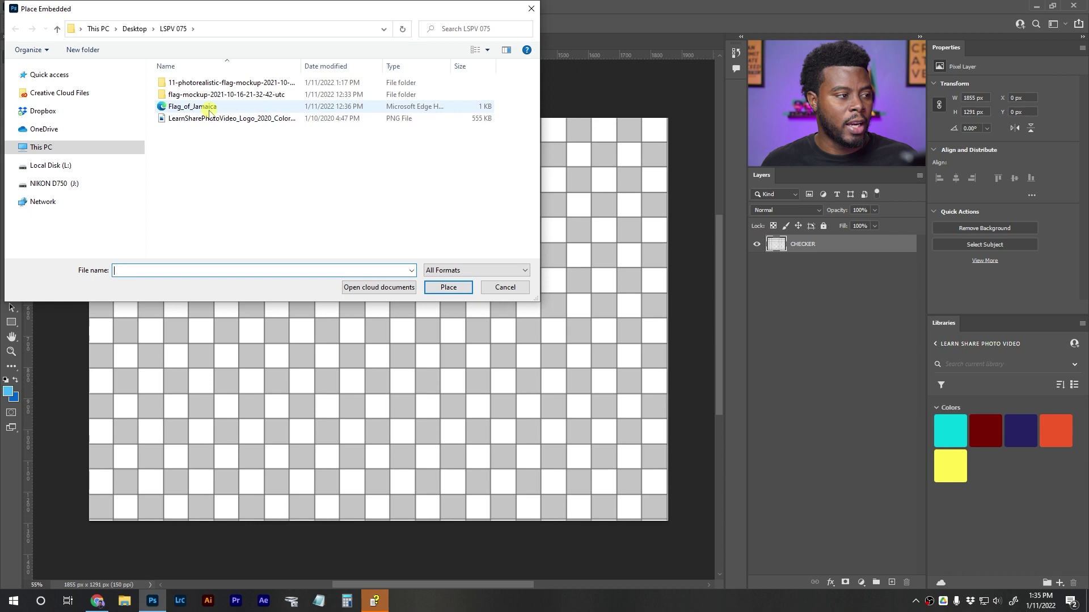
{"action": "left_click", "coordinate": [208, 119]}
{"action": "double_click", "coordinate": [207, 107]}
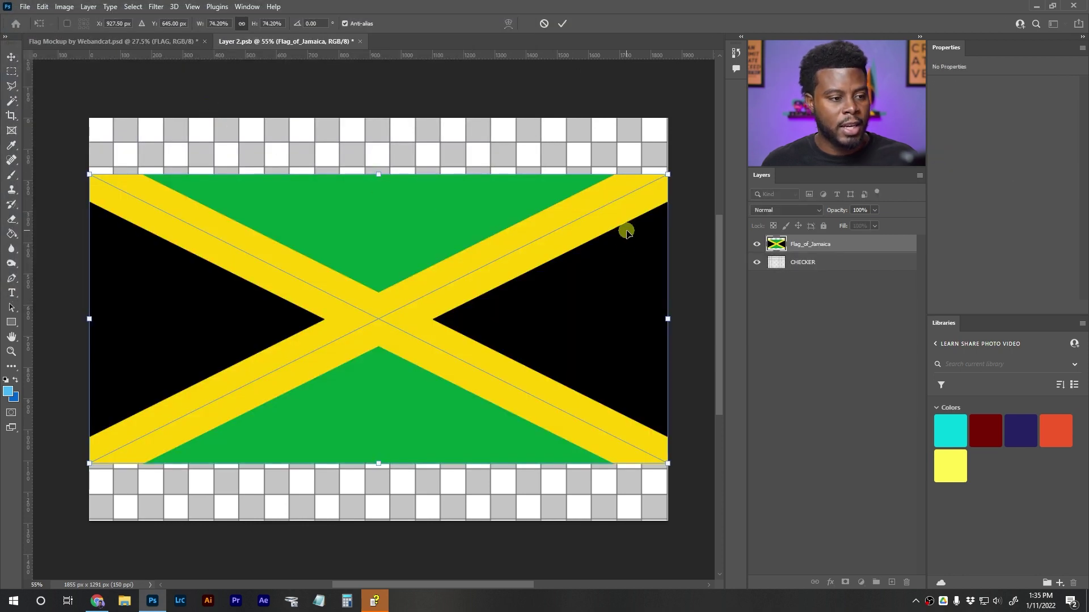
{"action": "key", "text": "Return"}
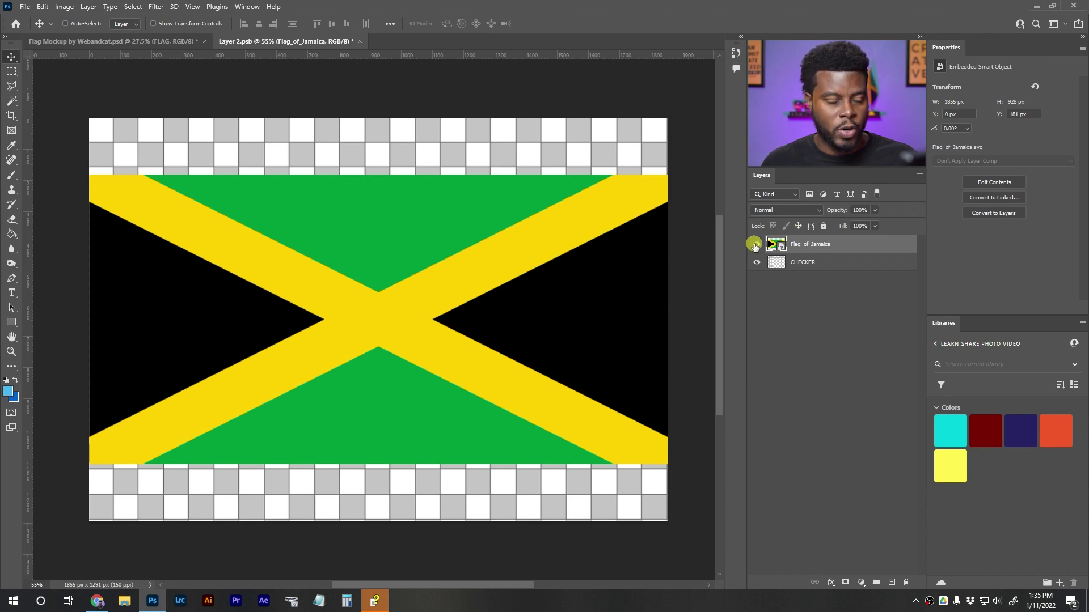
{"action": "left_click", "coordinate": [26, 7]}
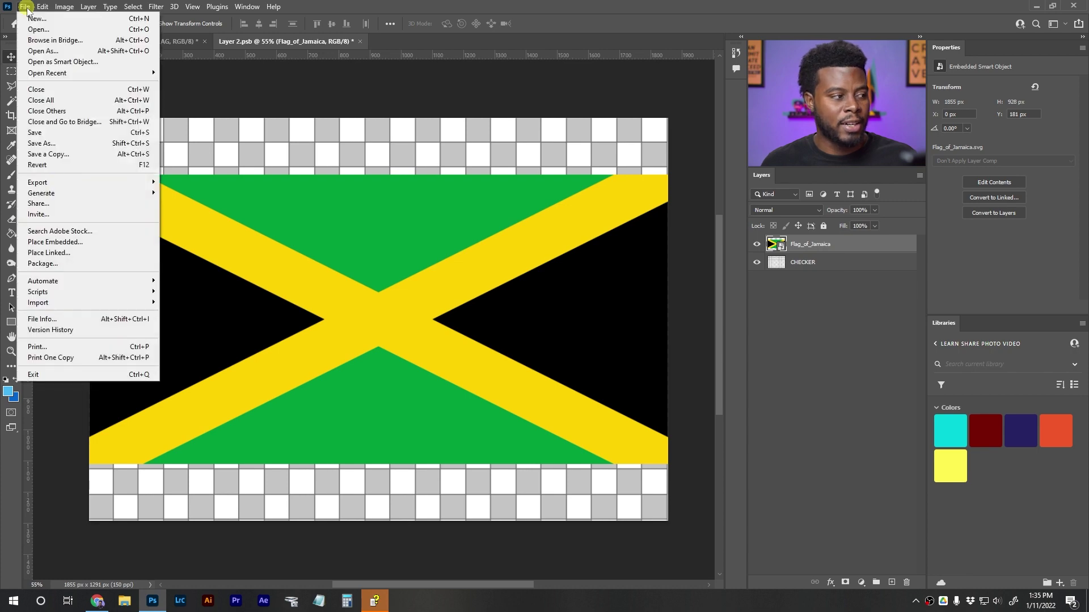
Step: Place the LearnShare Photo Video logo as an embedded layer and hide the Flag_of_Jamaica layer
{"action": "left_click", "coordinate": [82, 242]}
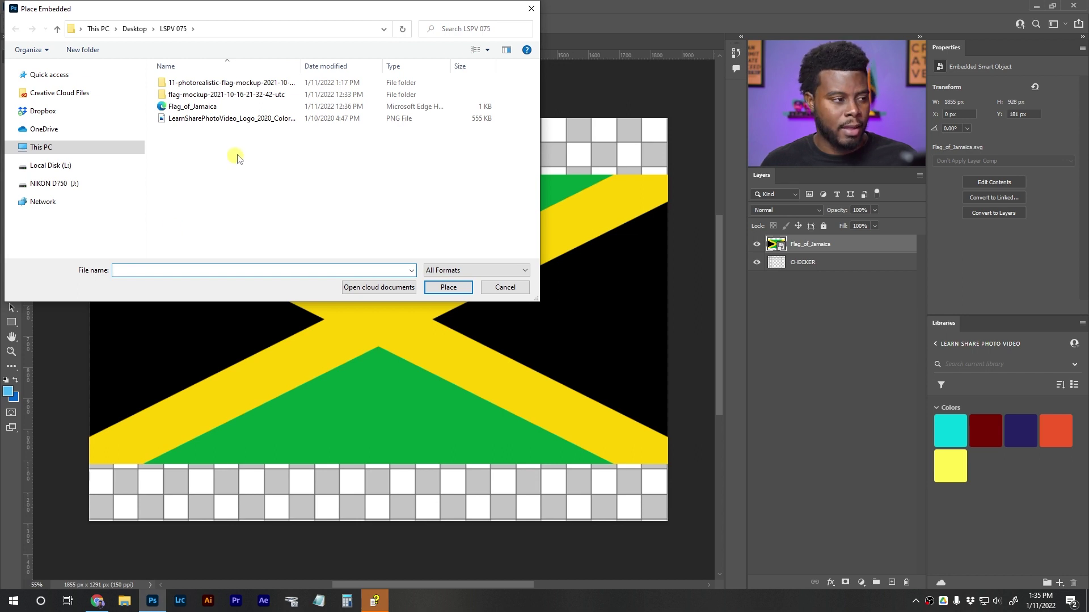
{"action": "double_click", "coordinate": [268, 120]}
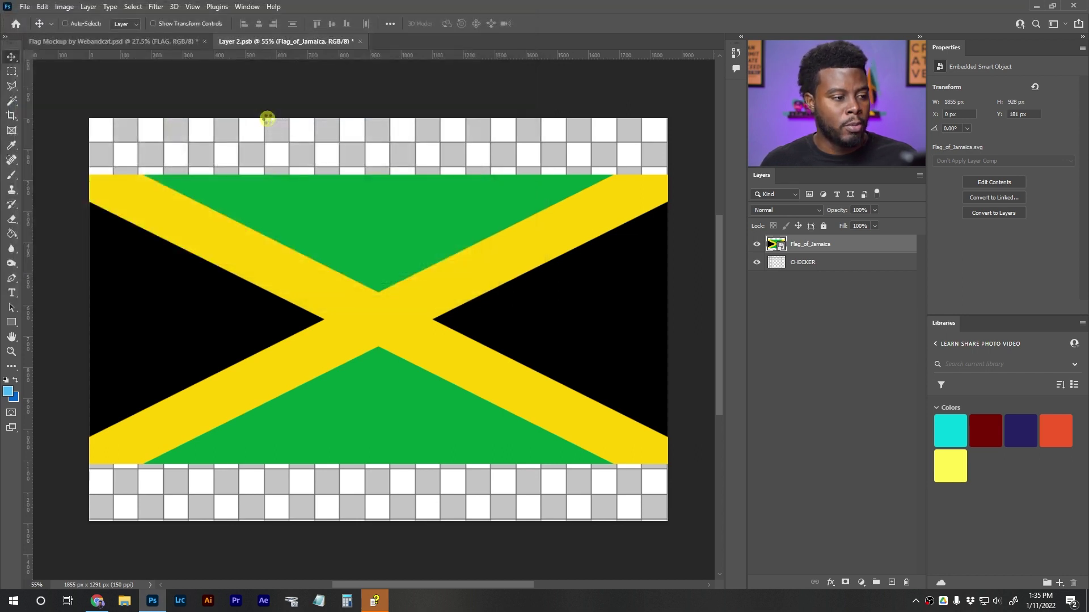
{"action": "key", "text": "Return"}
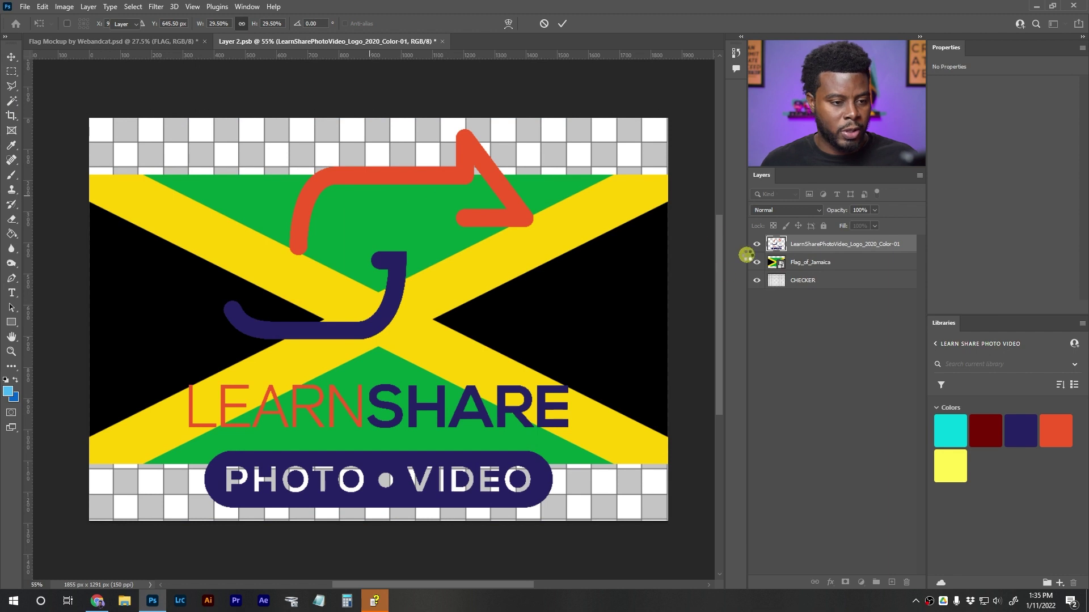
{"action": "left_click", "coordinate": [757, 262]}
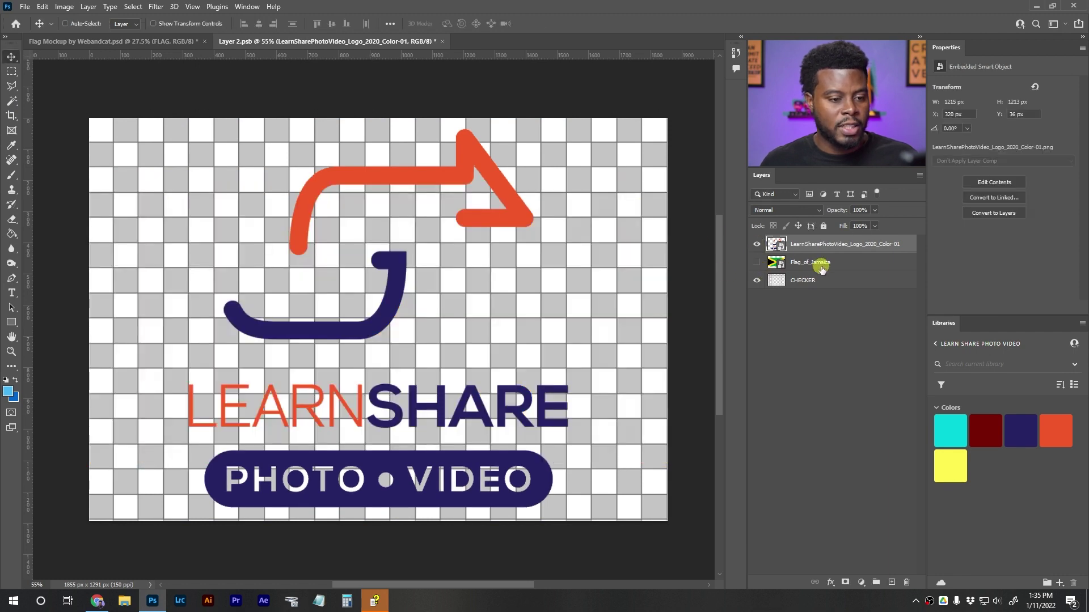
{"action": "left_click", "coordinate": [819, 264]}
{"action": "left_click", "coordinate": [809, 244]}
{"action": "left_click", "coordinate": [851, 262]}
Step: Add a white Solid Color fill layer beneath the logo and reselect the logo layer
{"action": "left_click", "coordinate": [866, 585]}
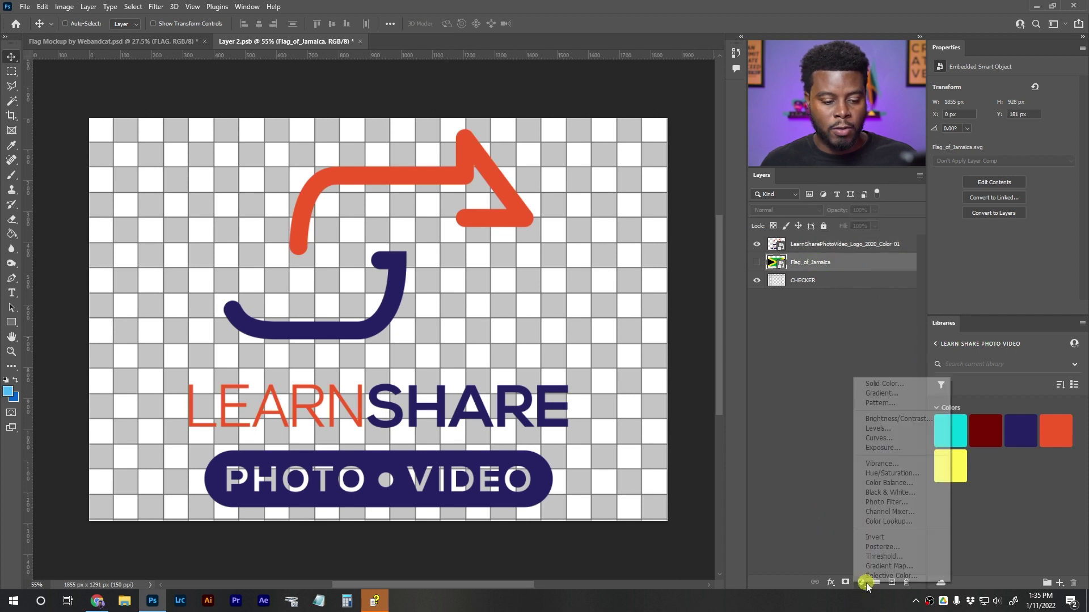
{"action": "left_click", "coordinate": [892, 385]}
{"action": "left_click_drag", "start_coordinate": [684, 190], "coordinate": [584, 59]}
{"action": "key", "text": "Return"}
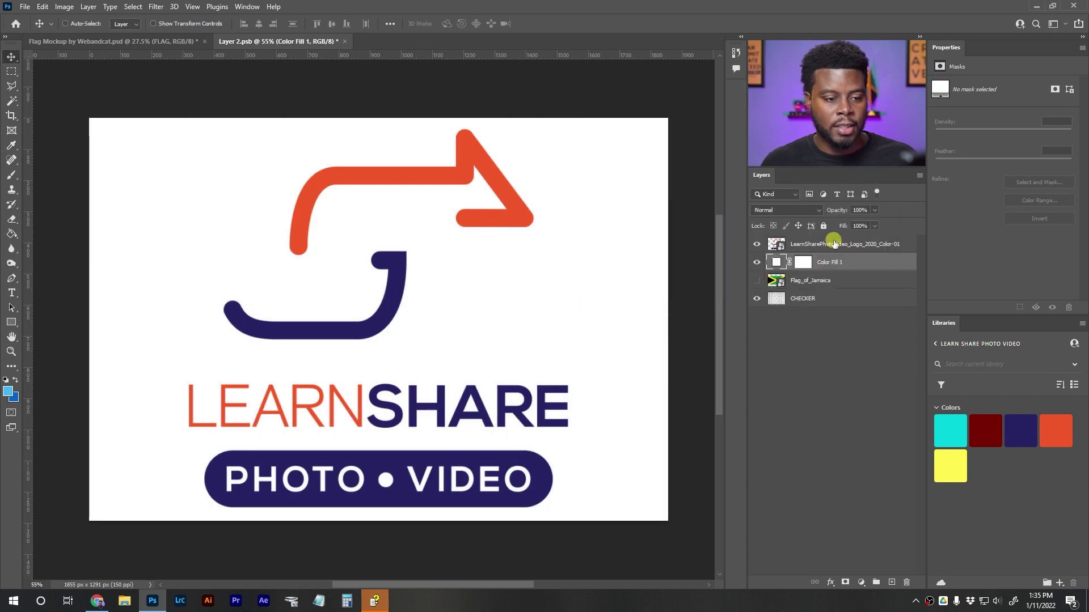
{"action": "left_click", "coordinate": [834, 244]}
{"action": "key", "text": "ctrl+t"}
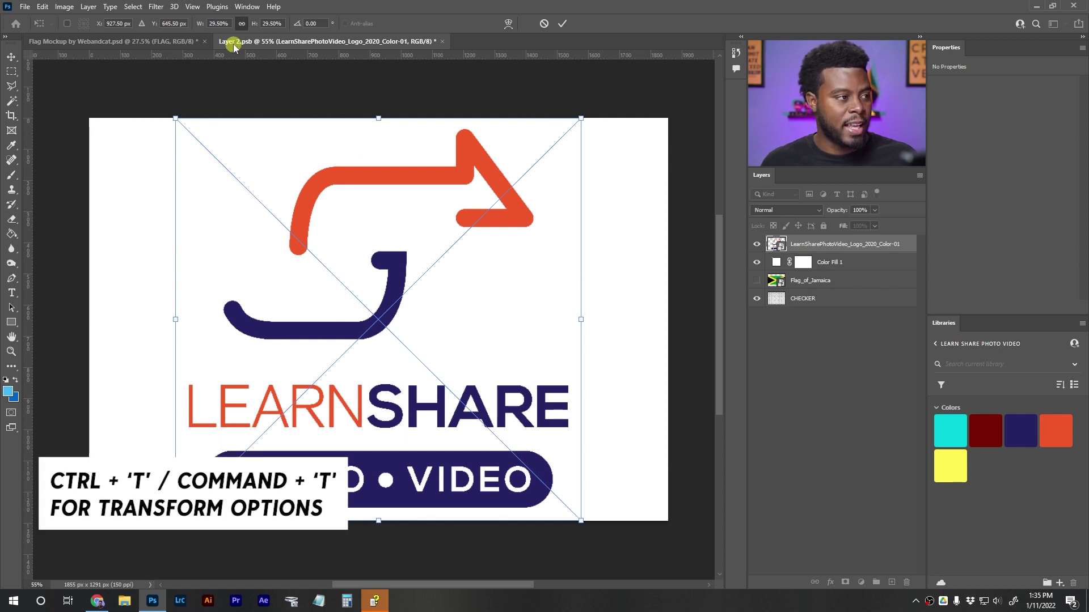
Step: Scale the LearnShare logo from 19.5% down to 17.5% and save Layer 2.psb
{"action": "double_click", "coordinate": [218, 23]}
{"action": "type", "text": "19.5"}
{"action": "key", "text": "Return"}
{"action": "key", "text": "Down"}
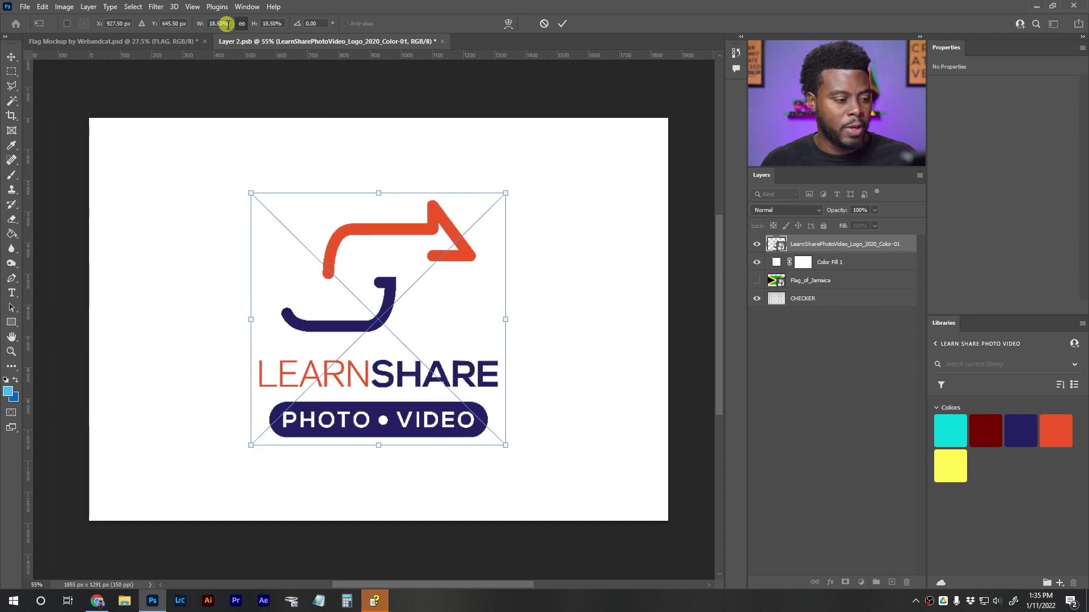
{"action": "key", "text": "Return"}
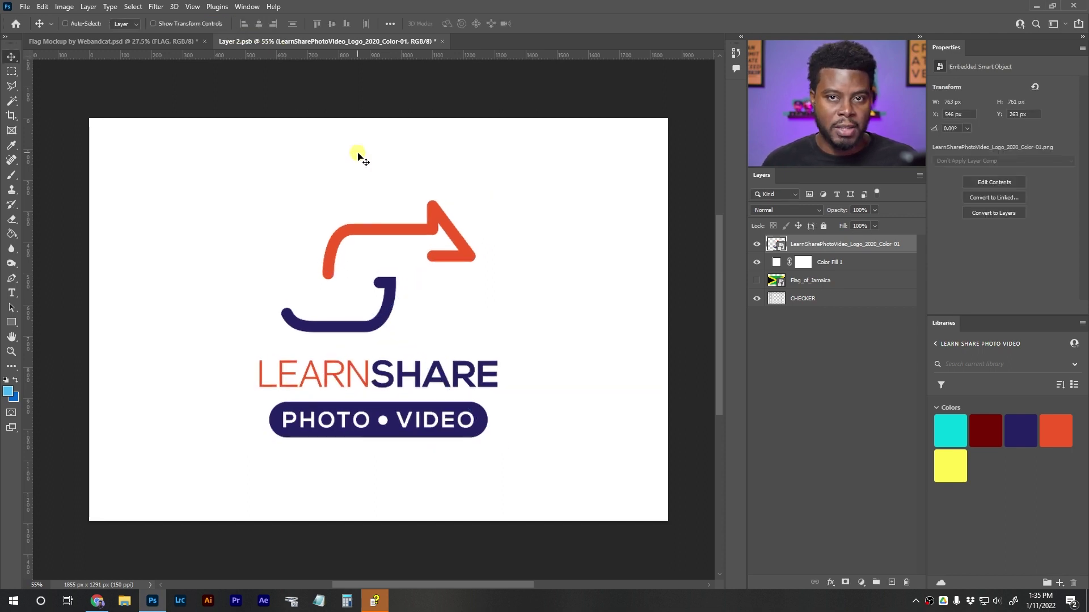
{"action": "scroll", "coordinate": [359, 155], "scroll_direction": "down", "scroll_amount": 1}
{"action": "scroll", "coordinate": [358, 156], "scroll_direction": "up", "scroll_amount": 1}
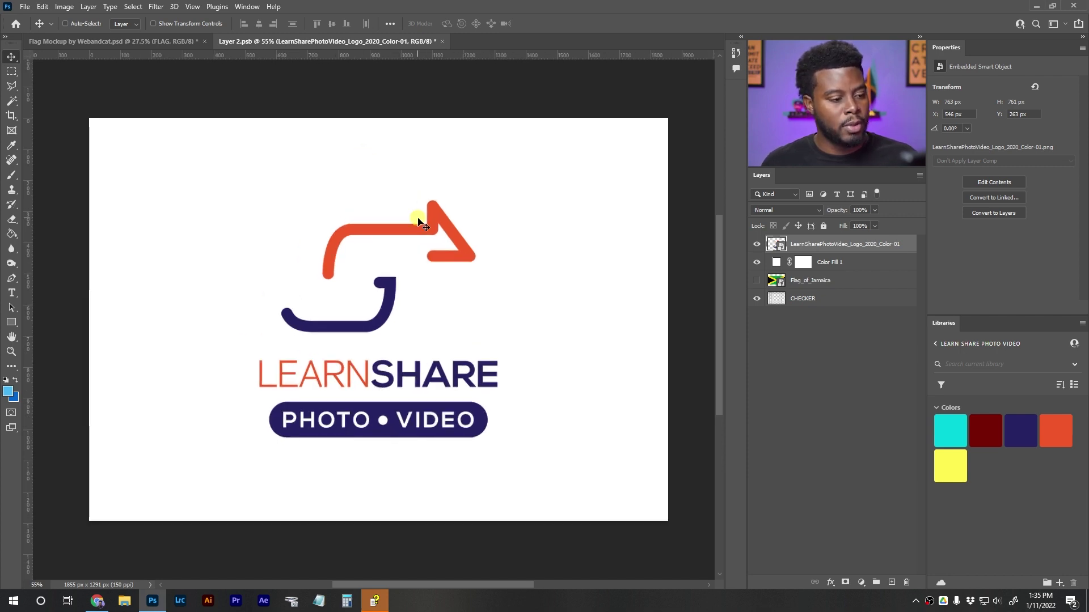
{"action": "key", "text": "ctrl+t"}
{"action": "left_click", "coordinate": [216, 24]}
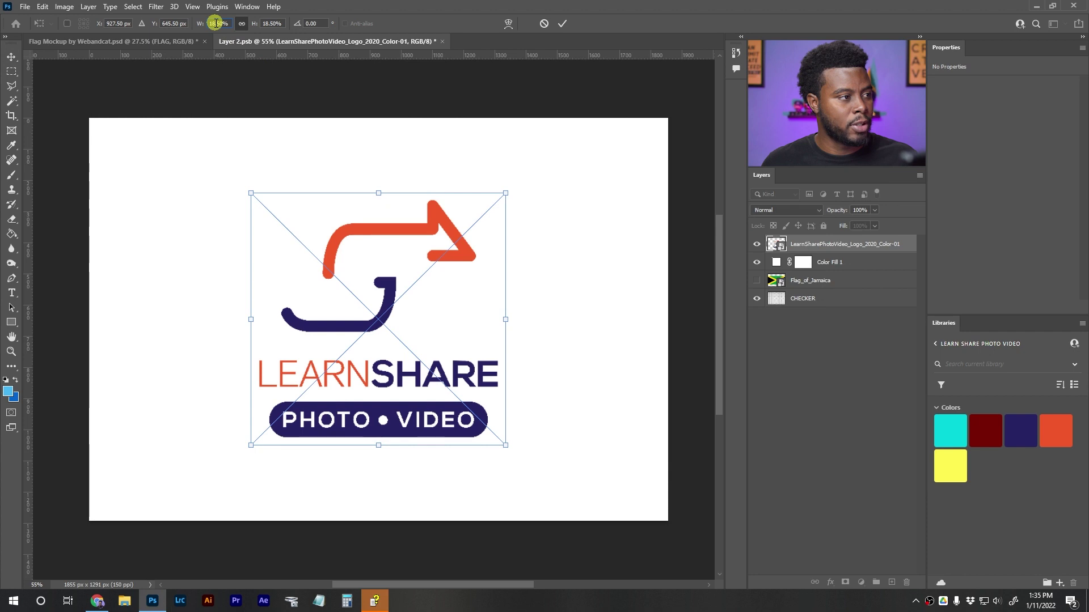
{"action": "key", "text": "Down"}
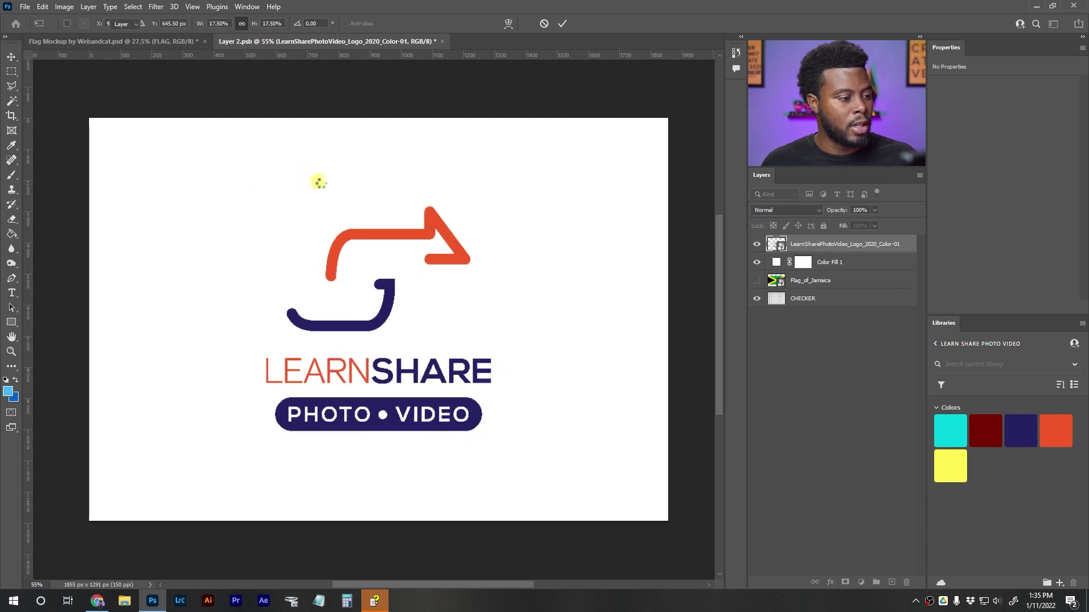
{"action": "key", "text": "Return"}
{"action": "scroll", "coordinate": [376, 276], "scroll_direction": "up", "scroll_amount": 1}
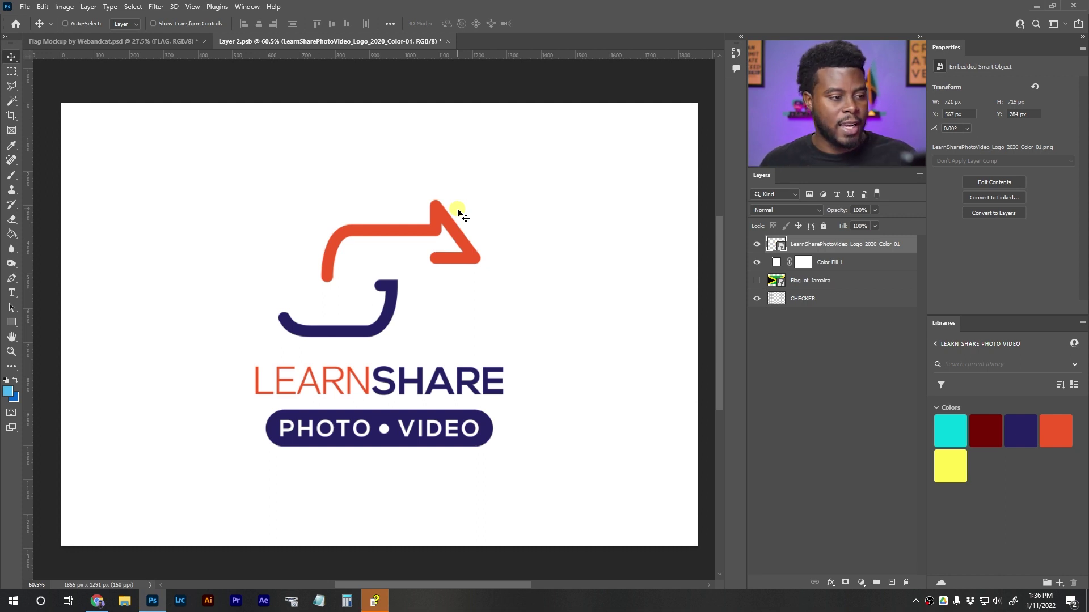
{"action": "key", "text": "ctrl+s"}
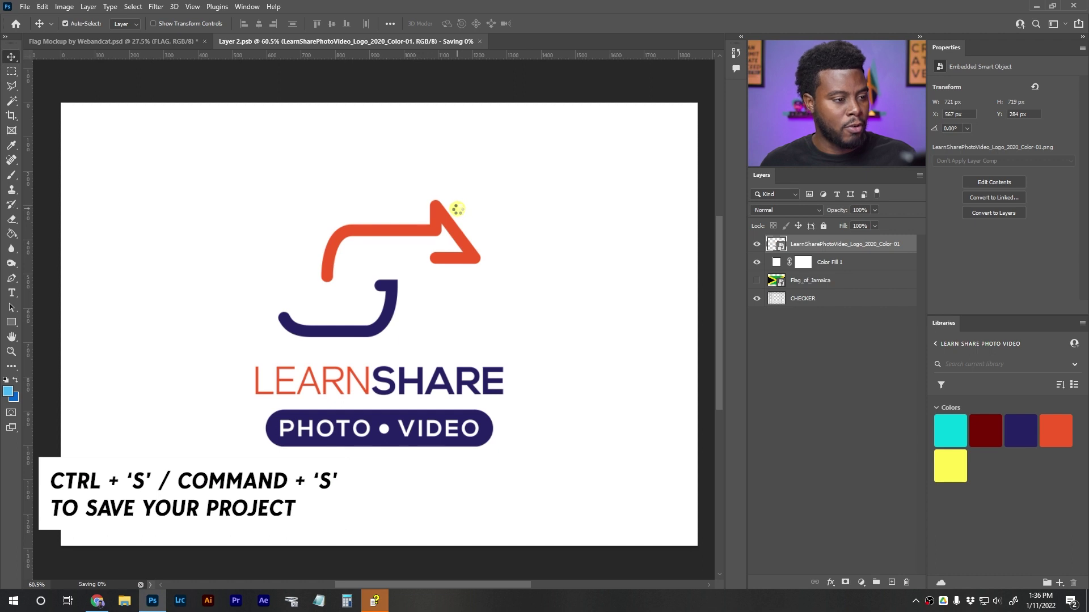
Step: Recolor Color Fill 1 to the yellow library swatch #FFF450, save, and view the yellow flag mockup
{"action": "left_click", "coordinate": [177, 47]}
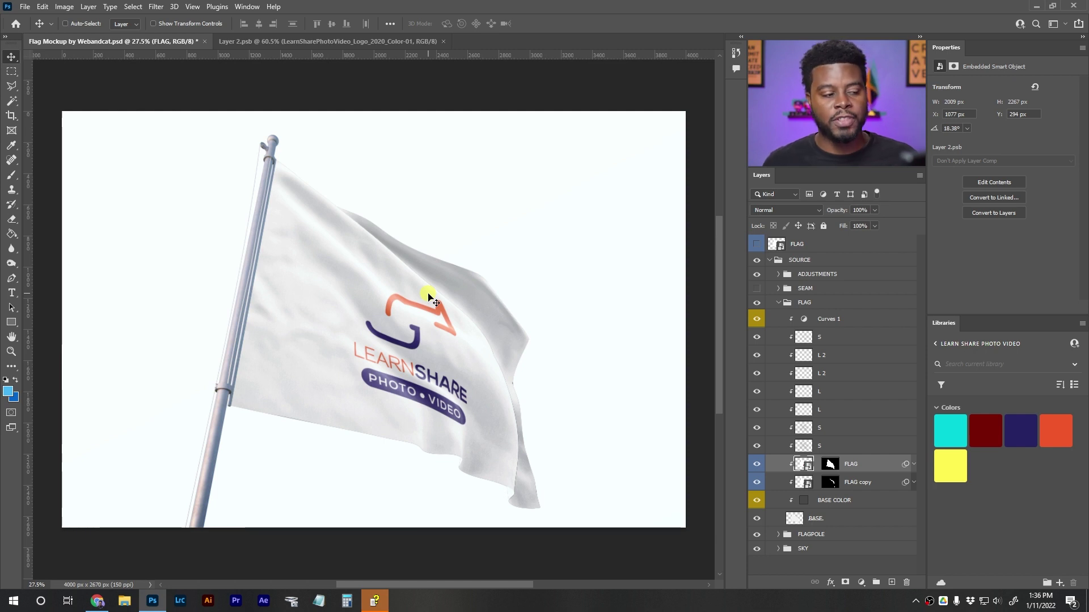
{"action": "left_click", "coordinate": [389, 41]}
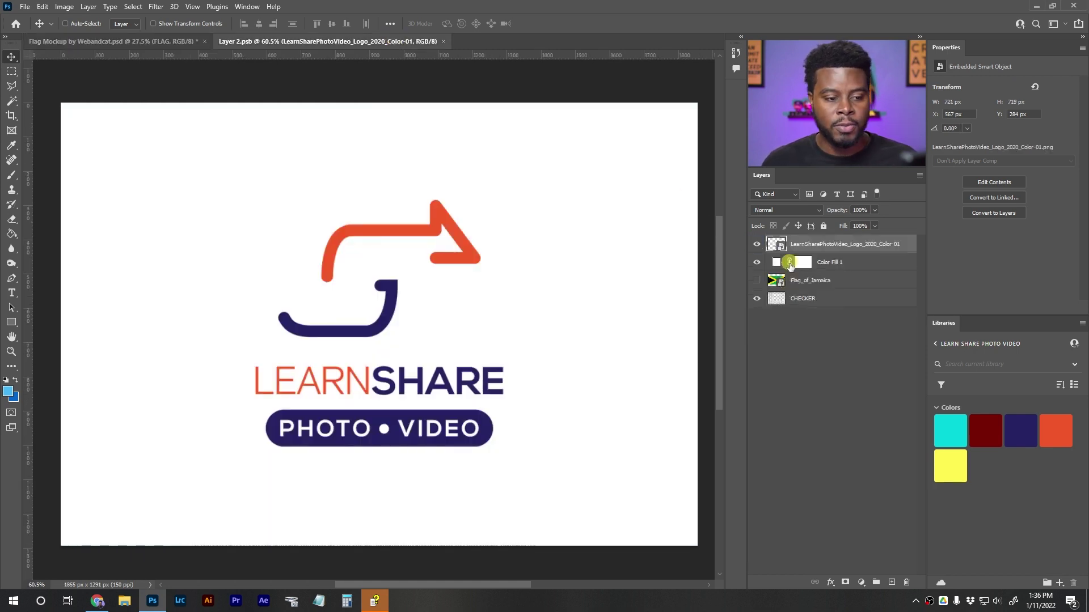
{"action": "double_click", "coordinate": [783, 262]}
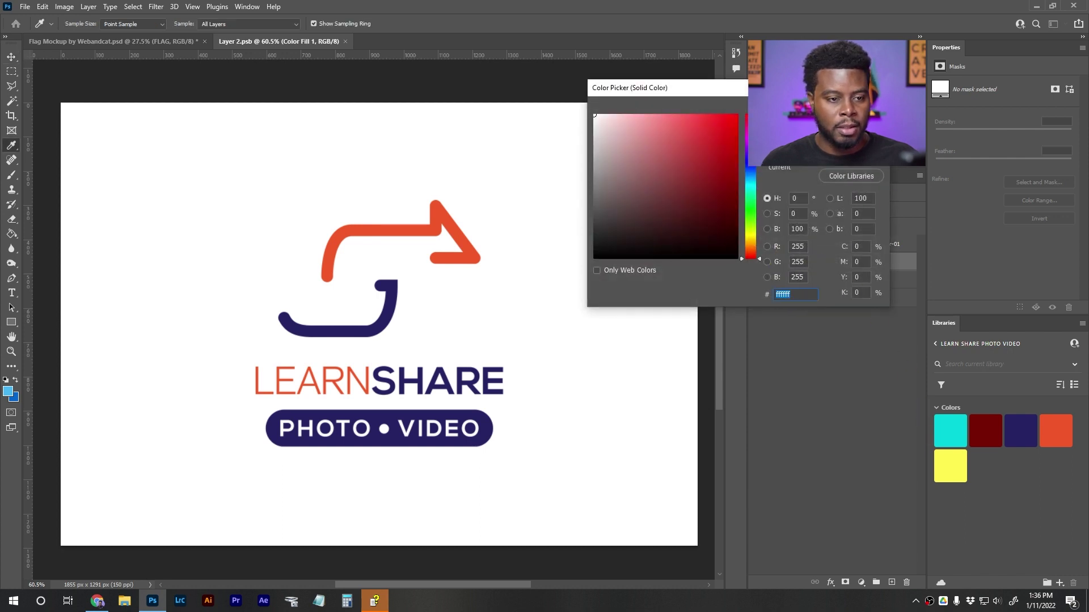
{"action": "key", "text": "Escape"}
{"action": "left_click", "coordinate": [956, 469]}
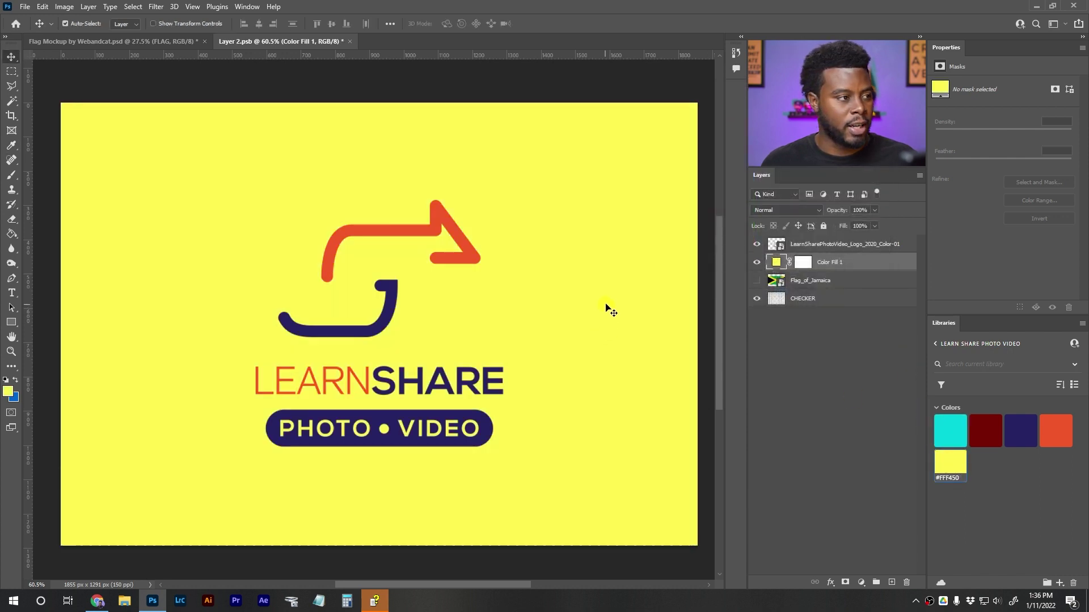
{"action": "key", "text": "ctrl+s"}
{"action": "left_click", "coordinate": [178, 43]}
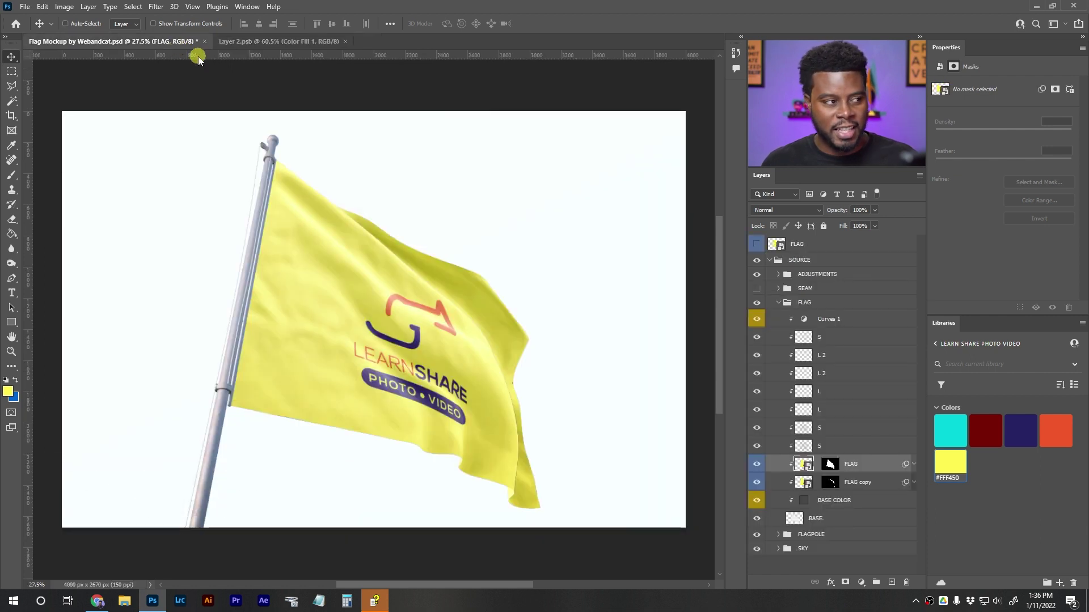
Step: In Layer 2.psb, hide the yellow fill and logo layers and select the visible Flag_of_Jamaica layer
{"action": "left_click", "coordinate": [301, 40]}
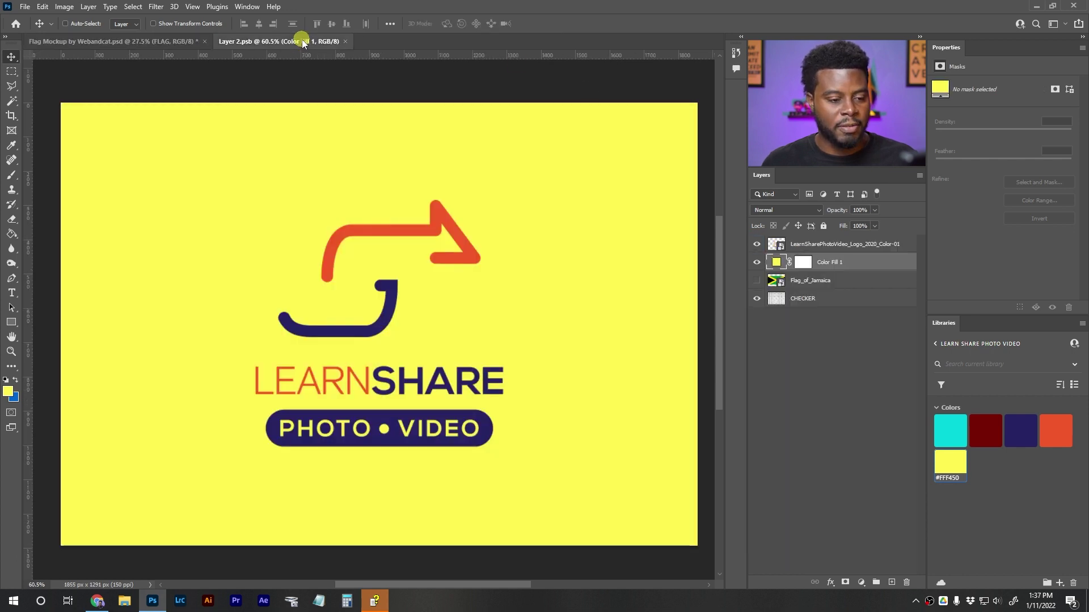
{"action": "left_click", "coordinate": [756, 262]}
{"action": "left_click", "coordinate": [756, 244]}
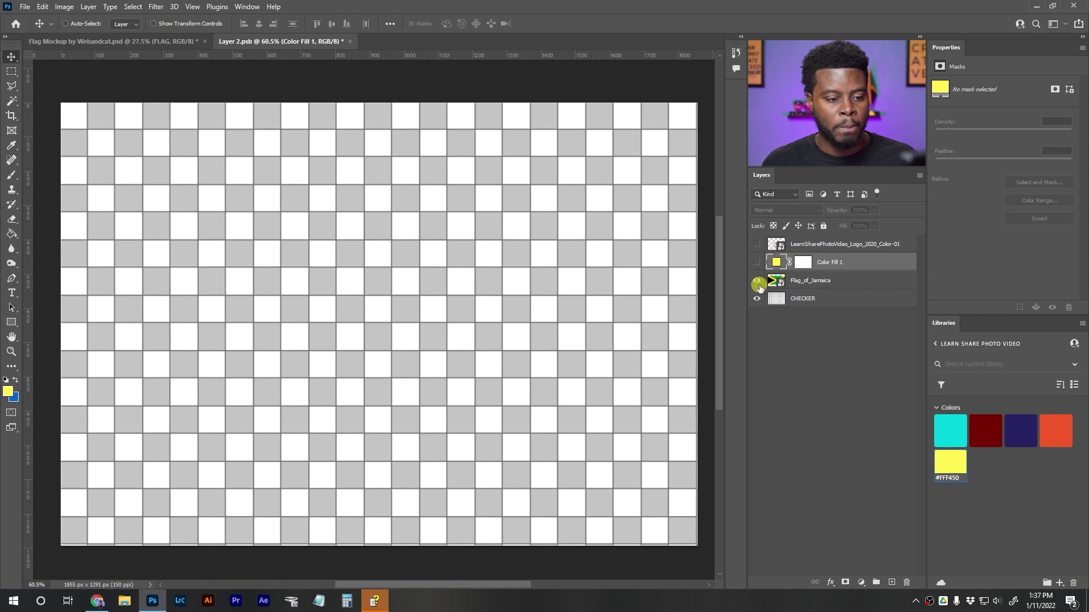
{"action": "left_click", "coordinate": [756, 280]}
{"action": "left_click", "coordinate": [812, 286]}
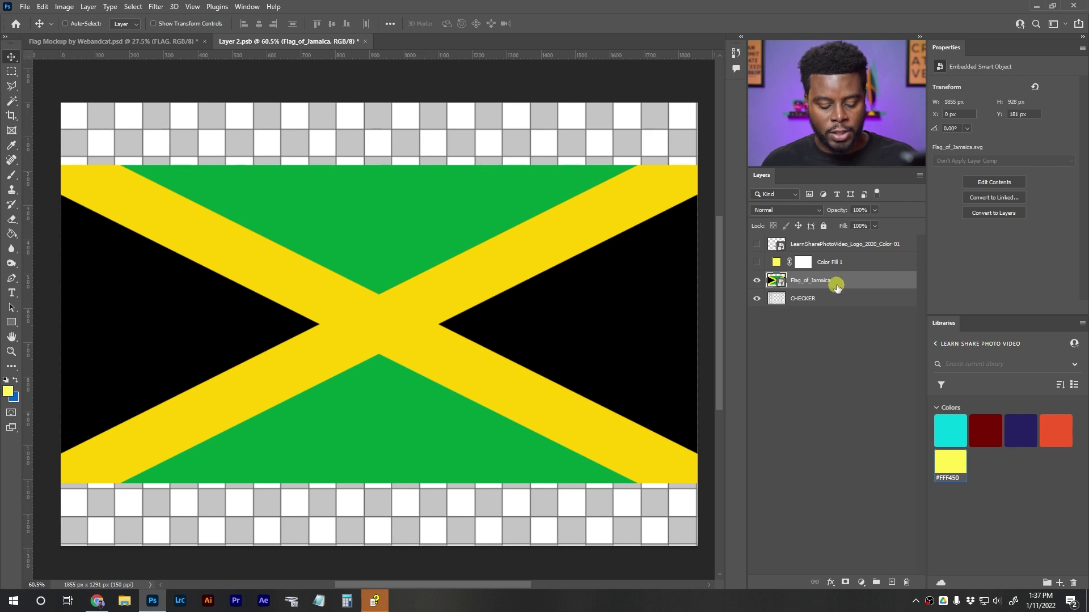
Step: Stretch the Jamaican flag to the canvas top and bottom edges and save
{"action": "key", "text": "ctrl+t"}
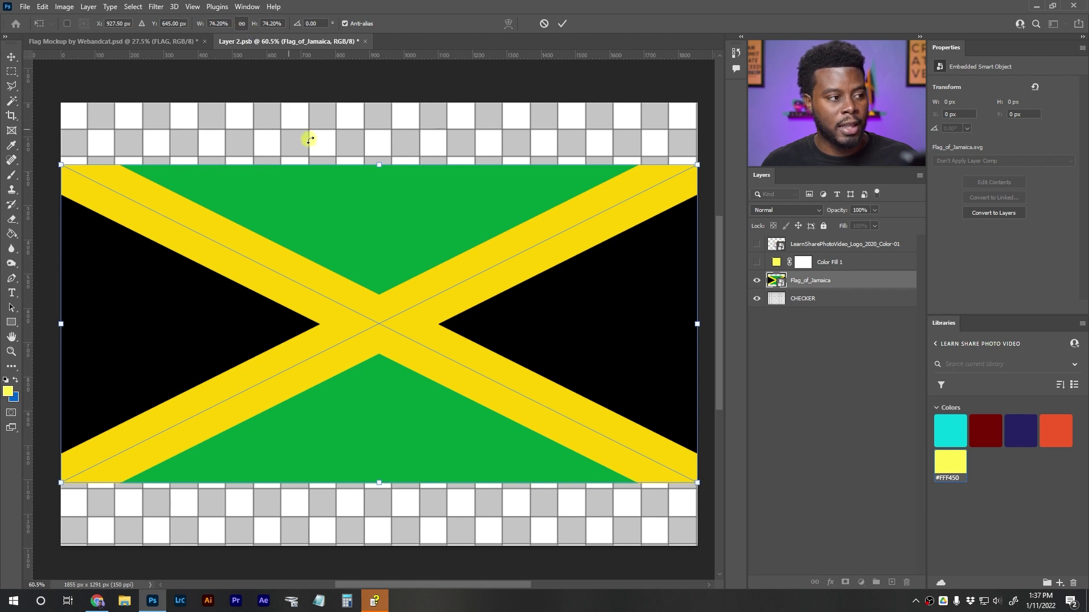
{"action": "left_click_drag", "start_coordinate": [382, 173], "coordinate": [380, 102]}
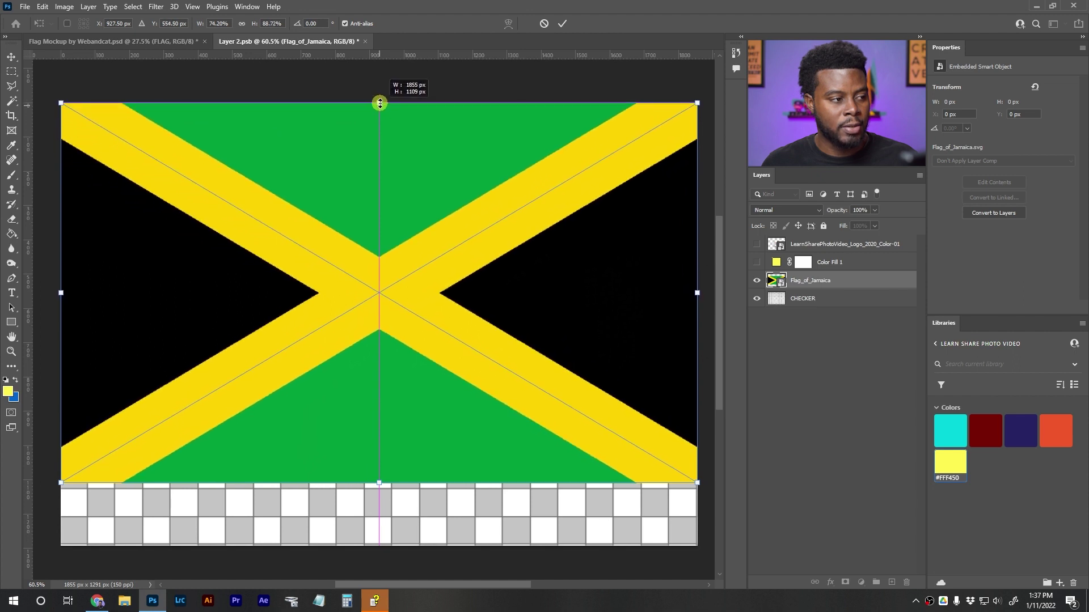
{"action": "left_click_drag", "start_coordinate": [381, 486], "coordinate": [379, 546]}
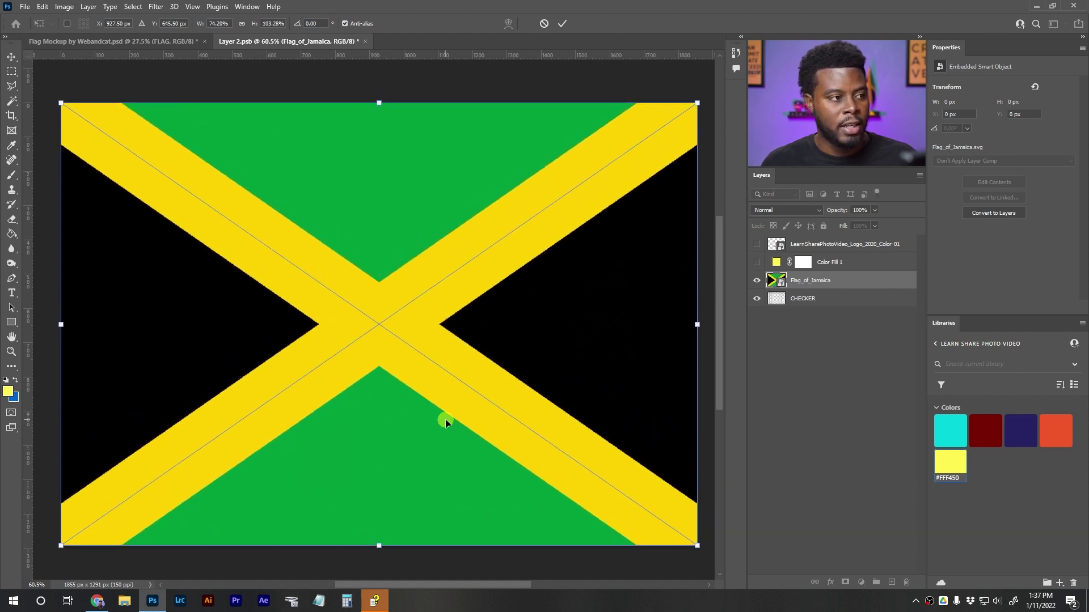
{"action": "left_click", "coordinate": [563, 24]}
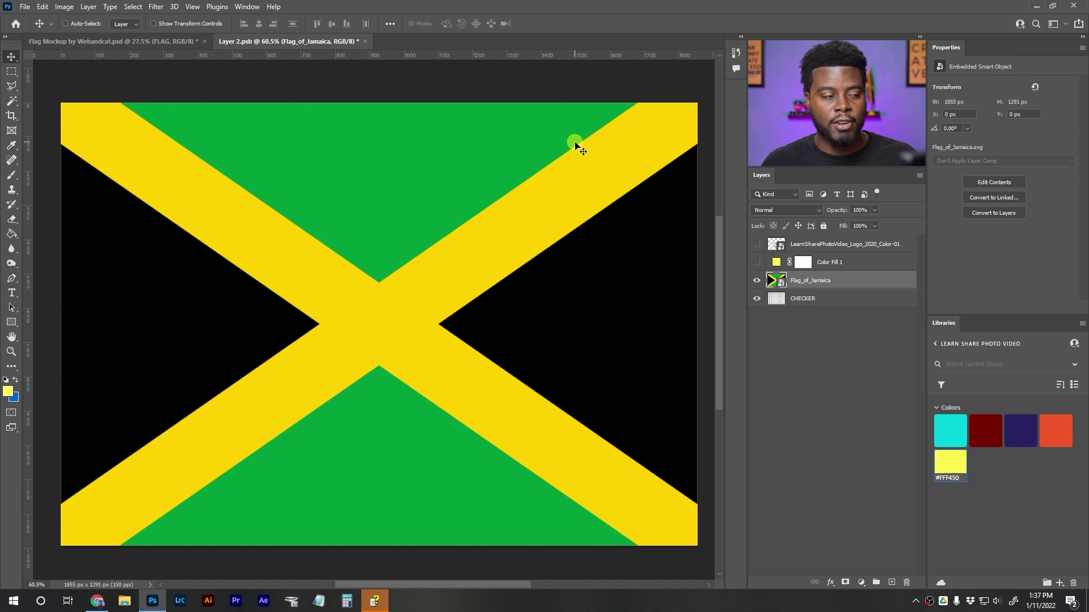
{"action": "key", "text": "ctrl+s"}
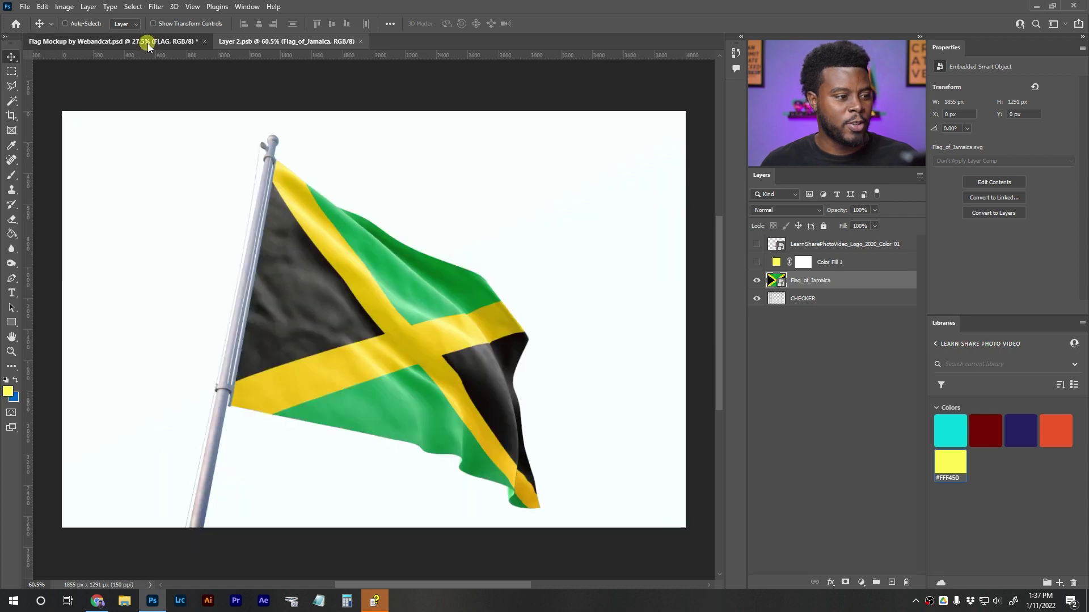
Step: Return to the Flag Mockup document and collapse the FLAG layer group
{"action": "left_click", "coordinate": [144, 41]}
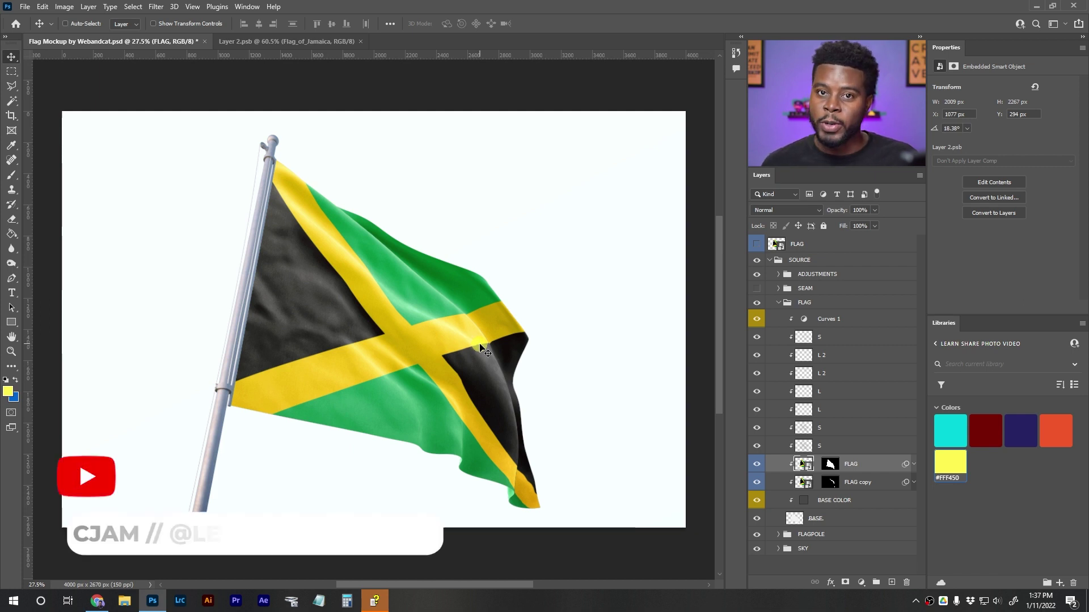
{"action": "left_click", "coordinate": [779, 305]}
{"action": "left_click", "coordinate": [778, 304]}
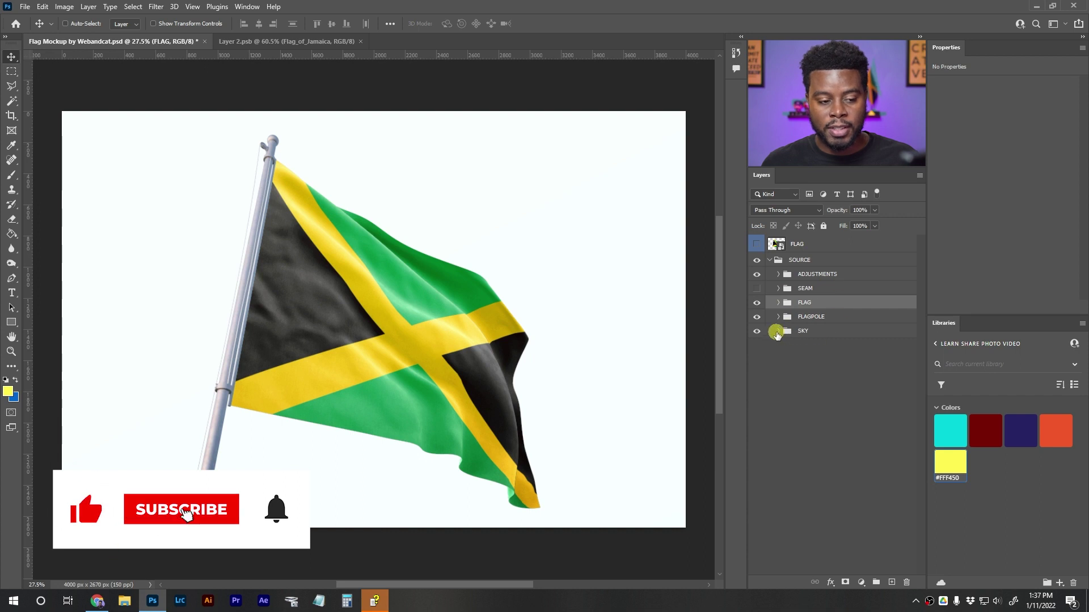
Step: Expand the FLAGPOLE group, briefly toggle its Levels 1 adjustment, then expand the SKY group
{"action": "left_click", "coordinate": [779, 318]}
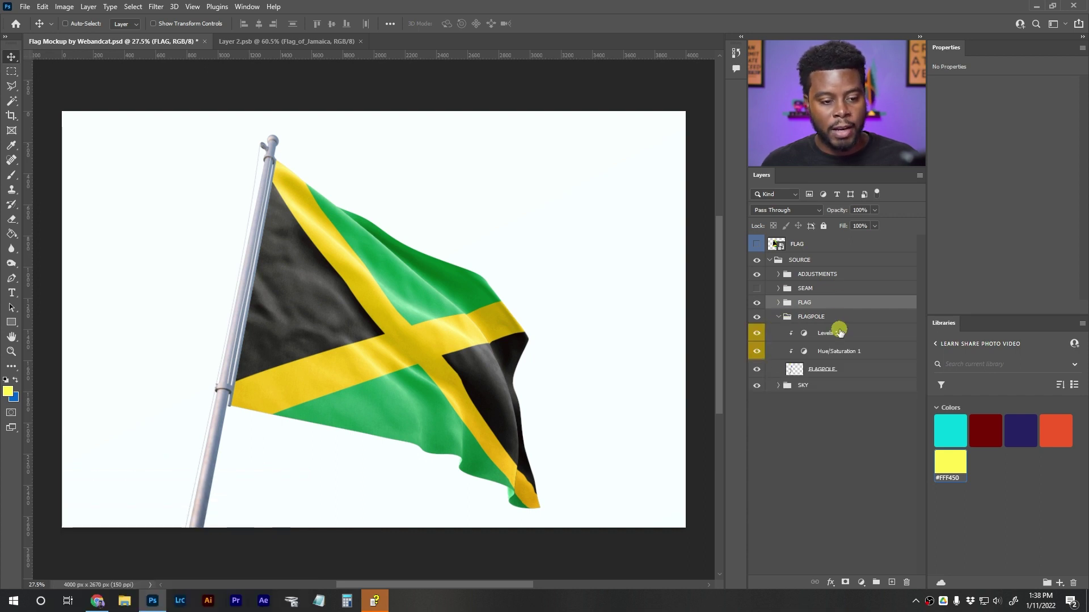
{"action": "left_click", "coordinate": [756, 335]}
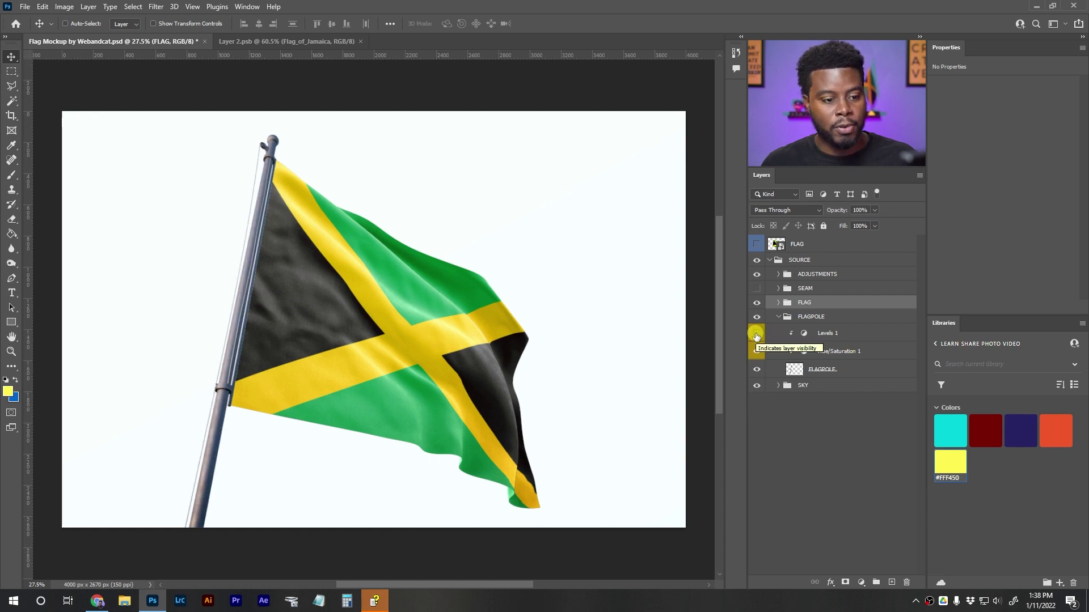
{"action": "left_click", "coordinate": [756, 334]}
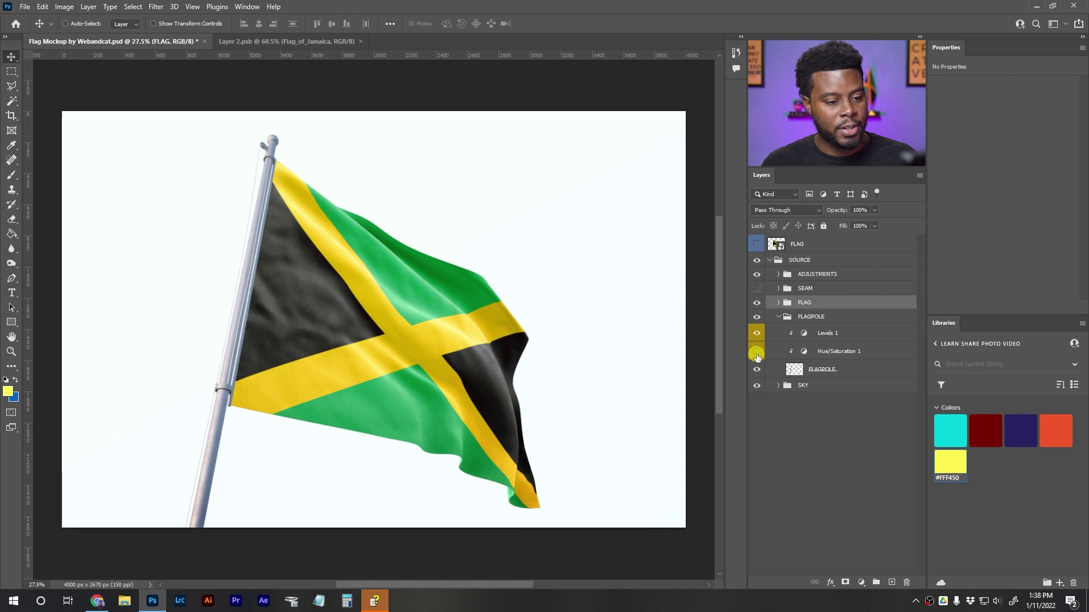
{"action": "left_click", "coordinate": [778, 385]}
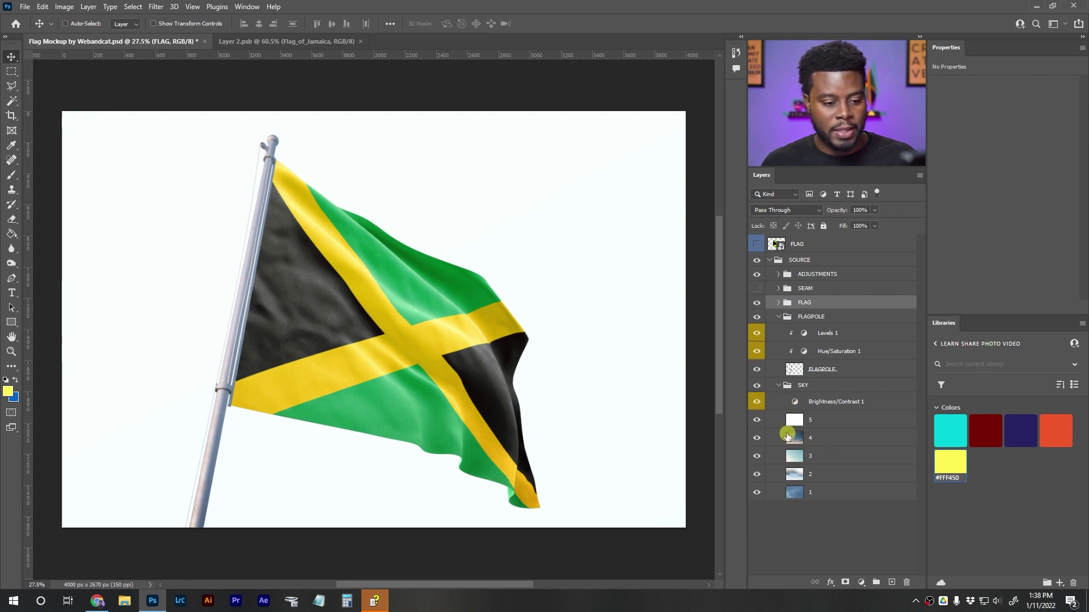
Step: Hide sky layers 5, 4 and 3 in the Layers panel
{"action": "left_click", "coordinate": [757, 422]}
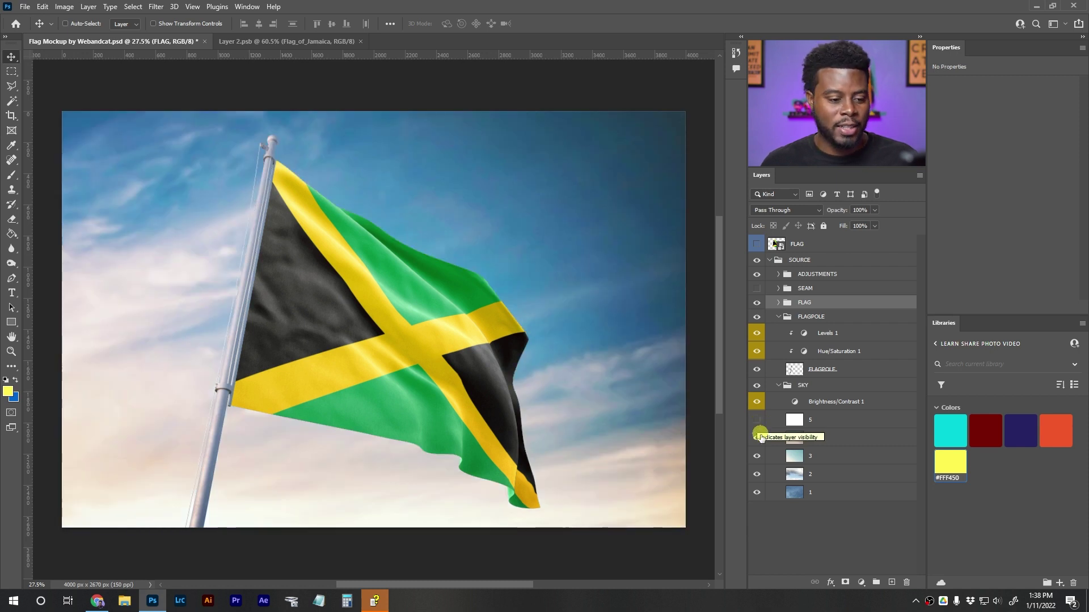
{"action": "left_click", "coordinate": [758, 439]}
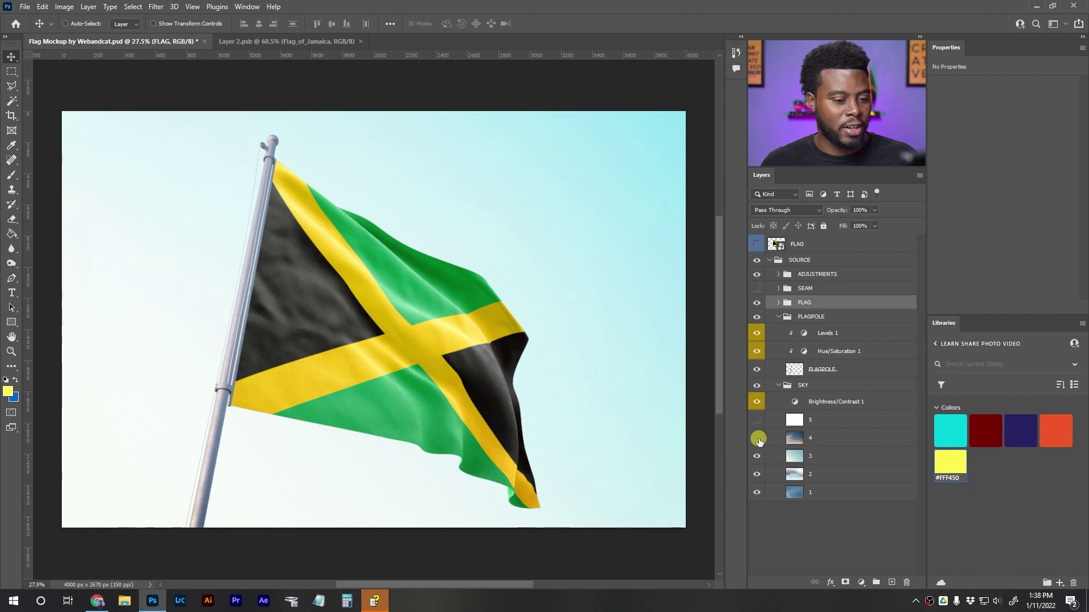
{"action": "left_click", "coordinate": [758, 457]}
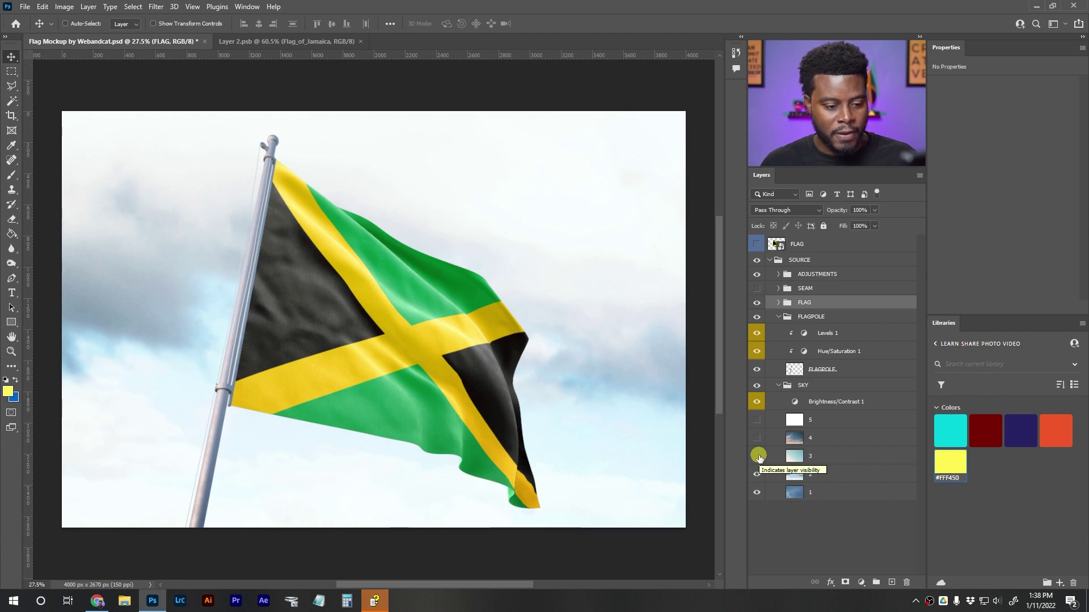
{"action": "left_click", "coordinate": [759, 456]}
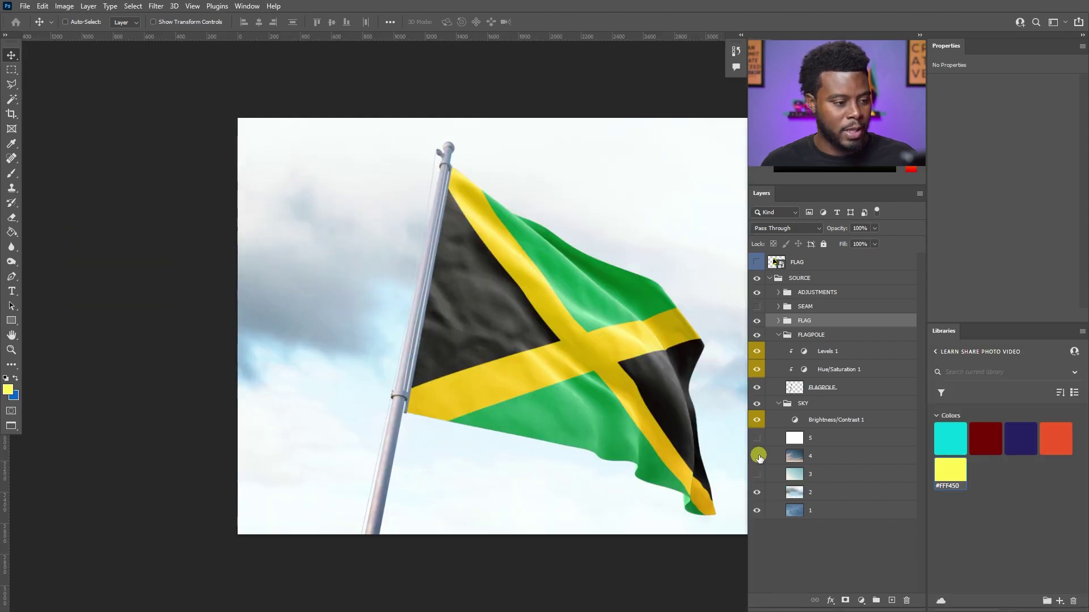
Step: Hide sky layer 2, comparing it on and off, leaving sky 1 visible
{"action": "key", "text": "h"}
{"action": "left_click_drag", "start_coordinate": [605, 301], "coordinate": [447, 300]}
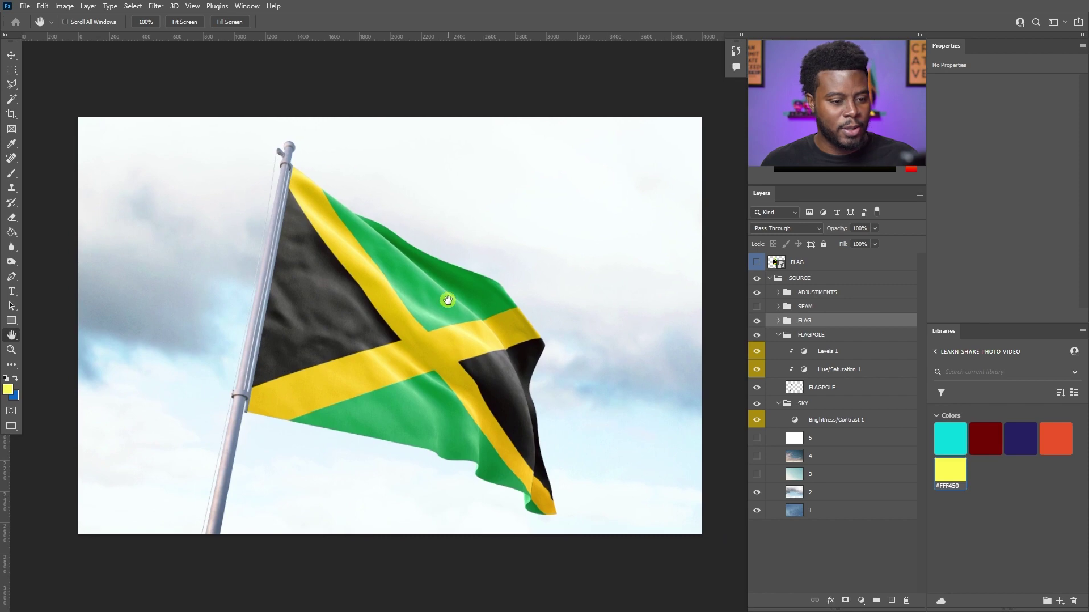
{"action": "left_click", "coordinate": [757, 494]}
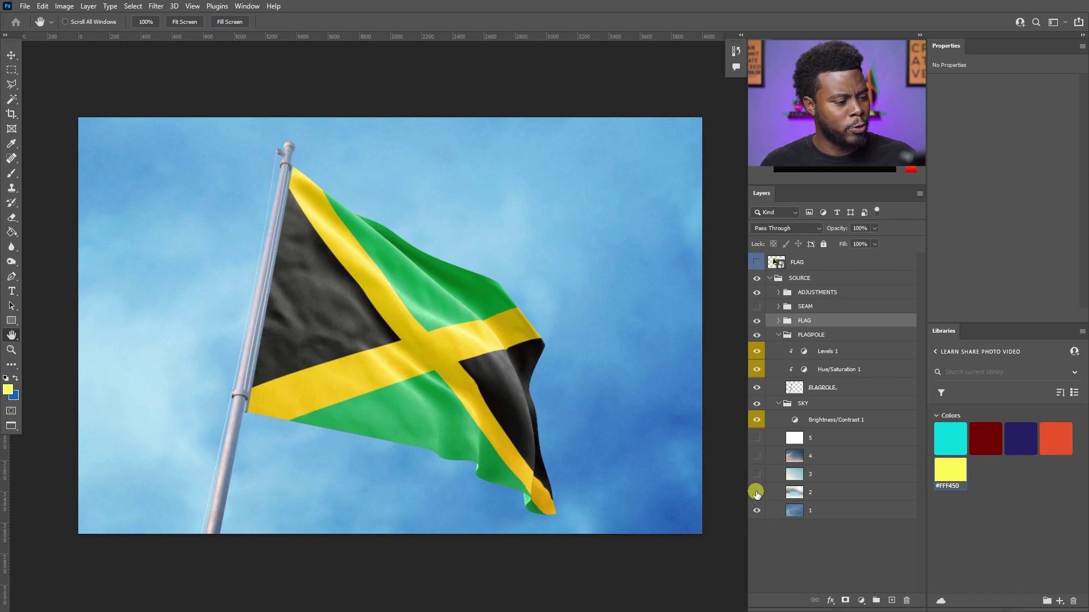
{"action": "left_click", "coordinate": [756, 493]}
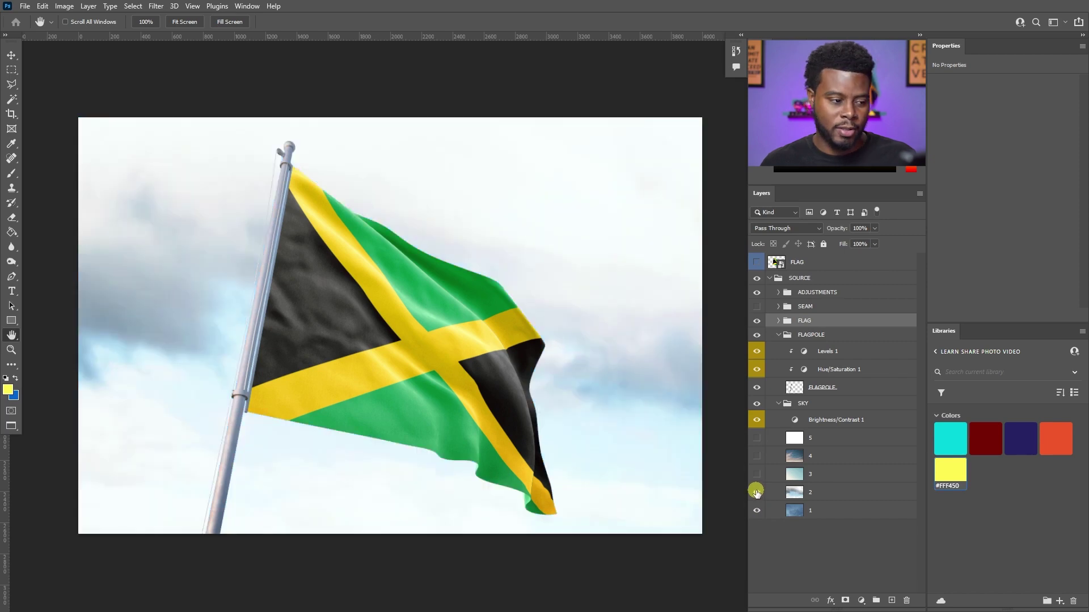
{"action": "left_click", "coordinate": [756, 493]}
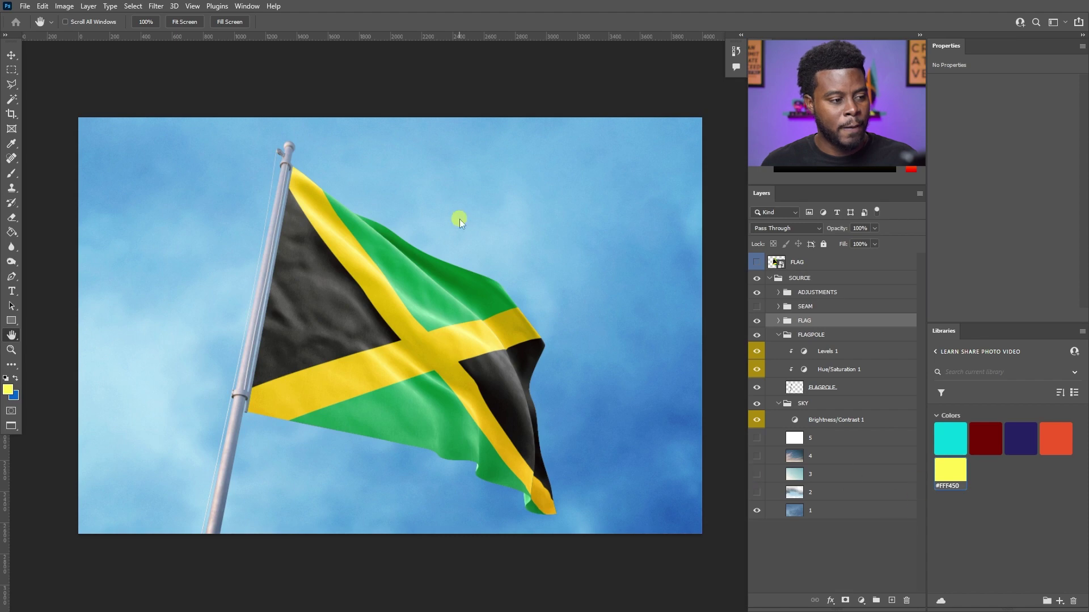
Step: Save the mockup as a PSD named 'LSPV Flag Mock-Up Tutorial', confirming the format options
{"action": "key", "text": "ctrl+shift+s"}
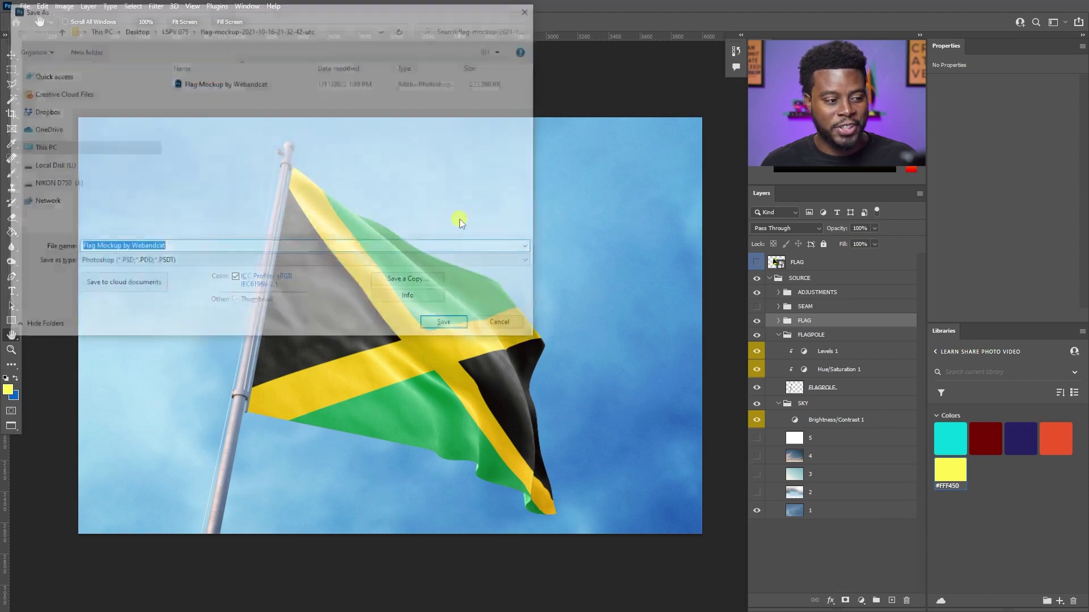
{"action": "left_click", "coordinate": [182, 247]}
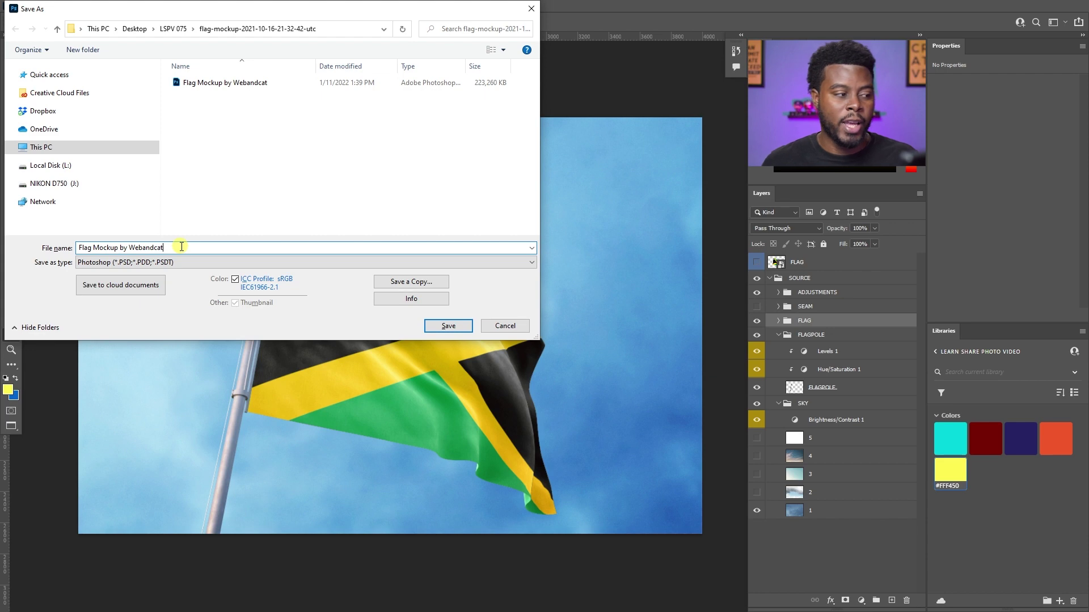
{"action": "left_click_drag", "start_coordinate": [176, 247], "coordinate": [73, 245]}
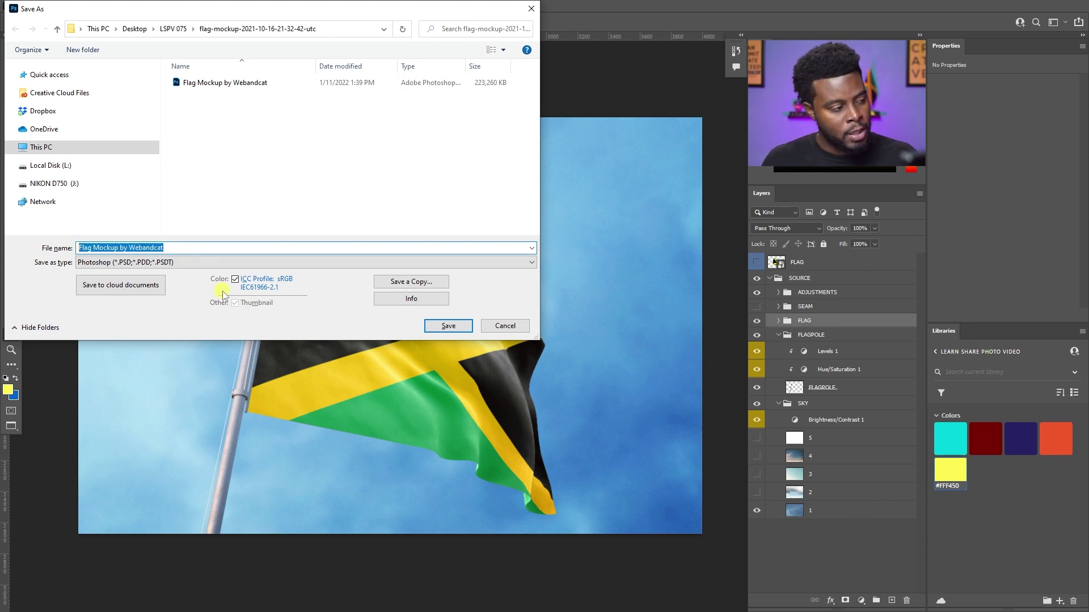
{"action": "type", "text": "LSPV Fla"}
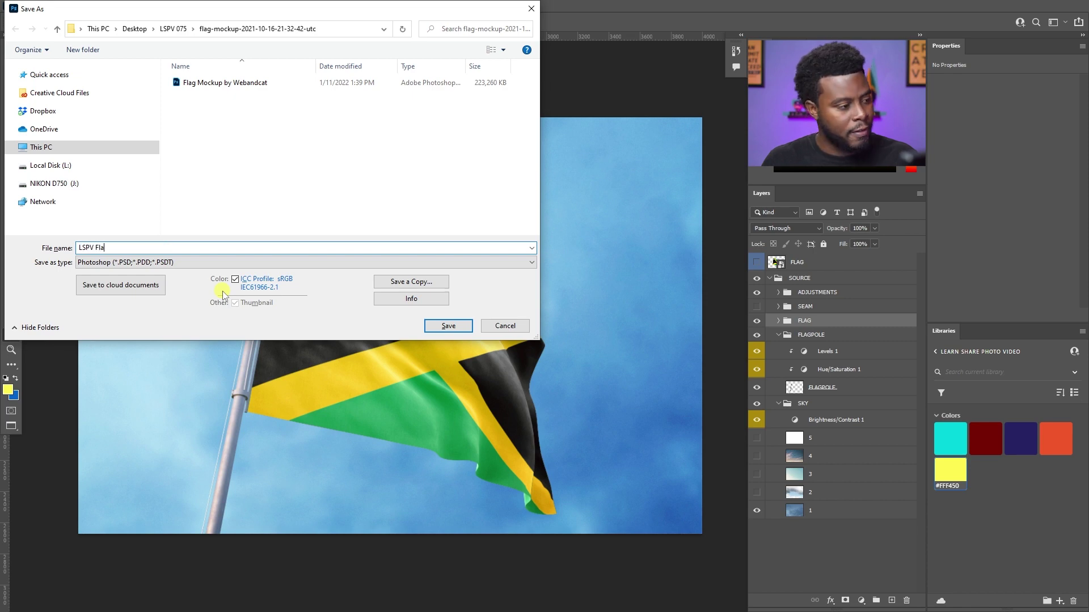
{"action": "type", "text": "g Mock-U"}
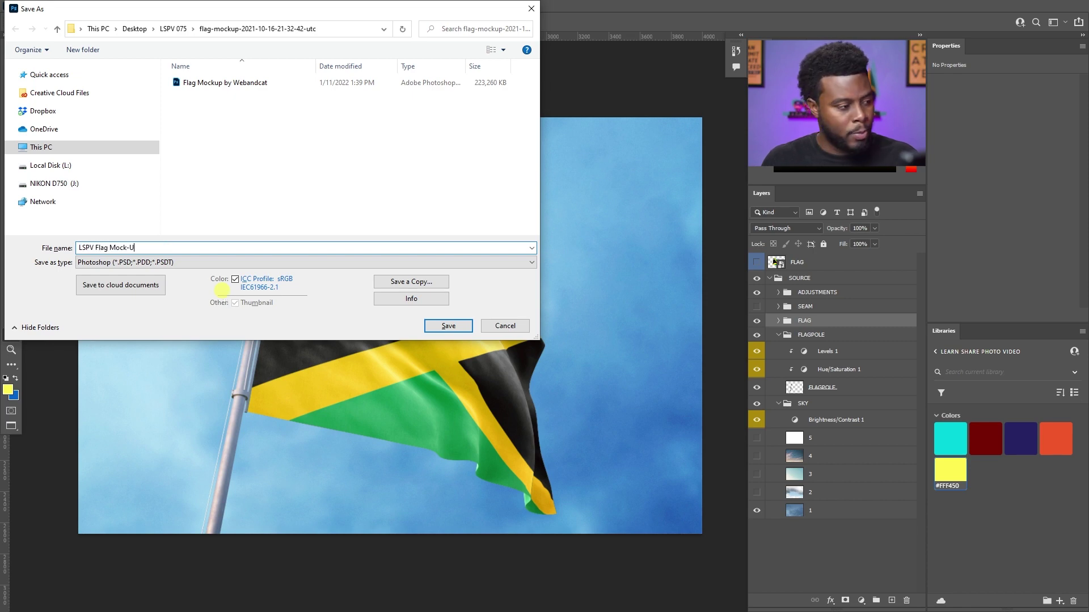
{"action": "type", "text": "p T"}
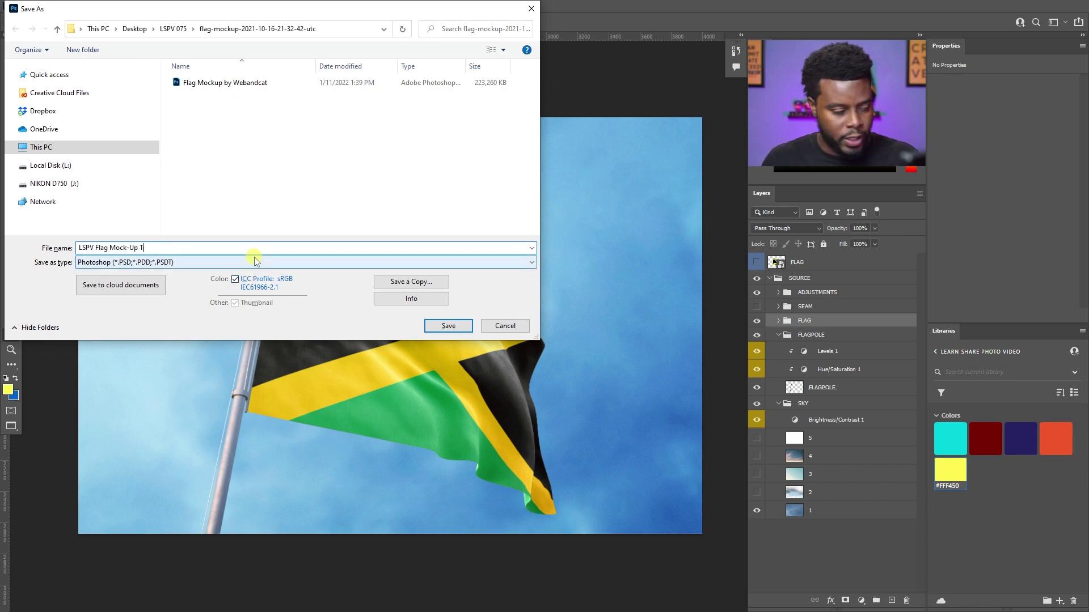
{"action": "type", "text": "utorial"}
{"action": "left_click", "coordinate": [449, 327]}
{"action": "left_click", "coordinate": [652, 177]}
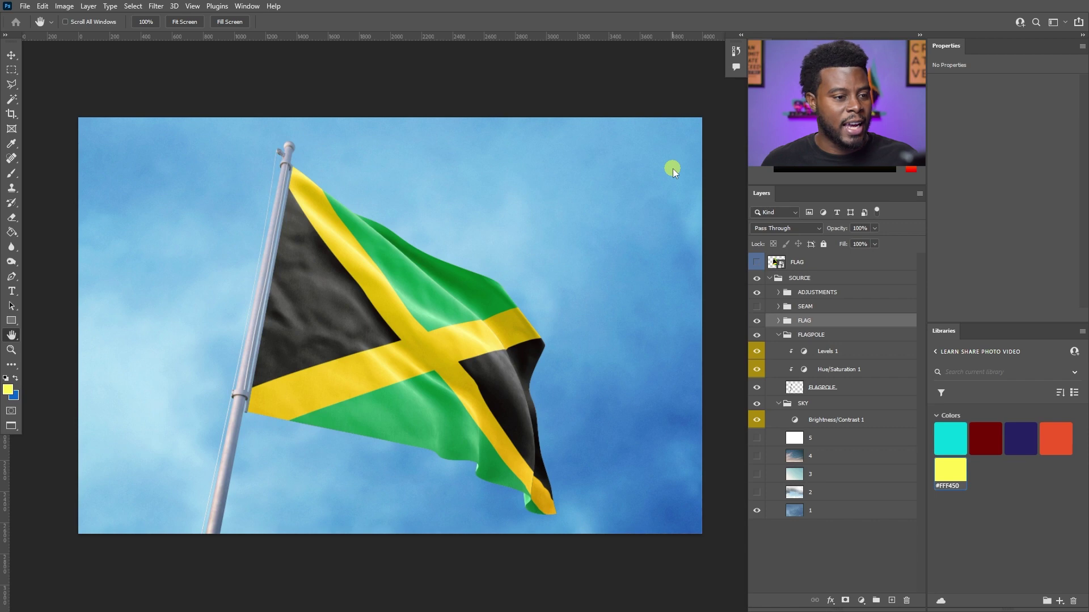
Step: Save a JPEG copy of the mockup via Save a Copy
{"action": "key", "text": "ctrl+alt+s"}
{"action": "left_click", "coordinate": [272, 263]}
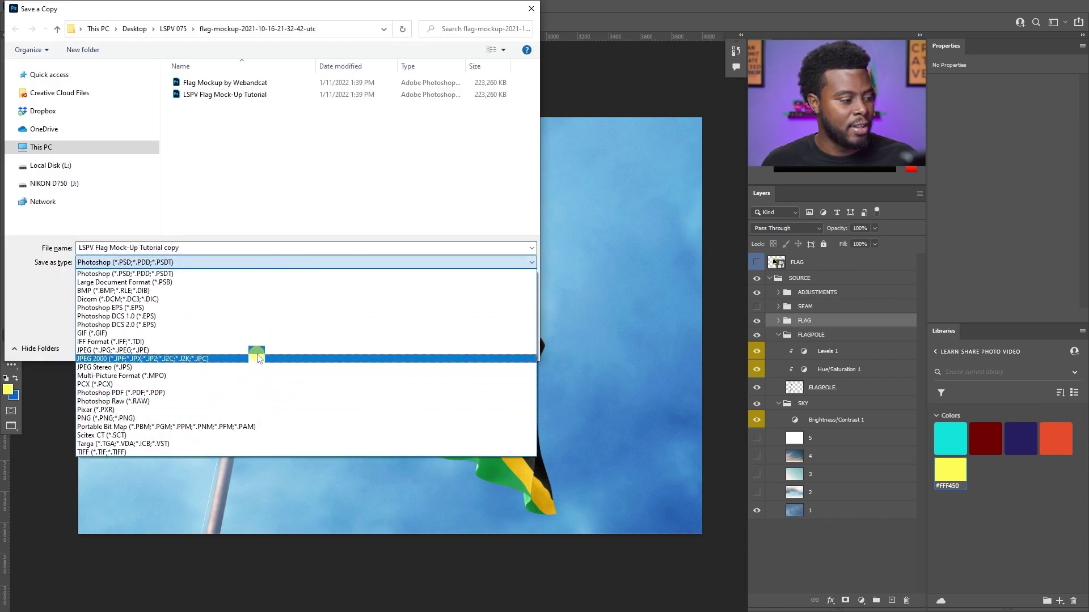
{"action": "left_click", "coordinate": [255, 350]}
{"action": "left_click", "coordinate": [441, 347]}
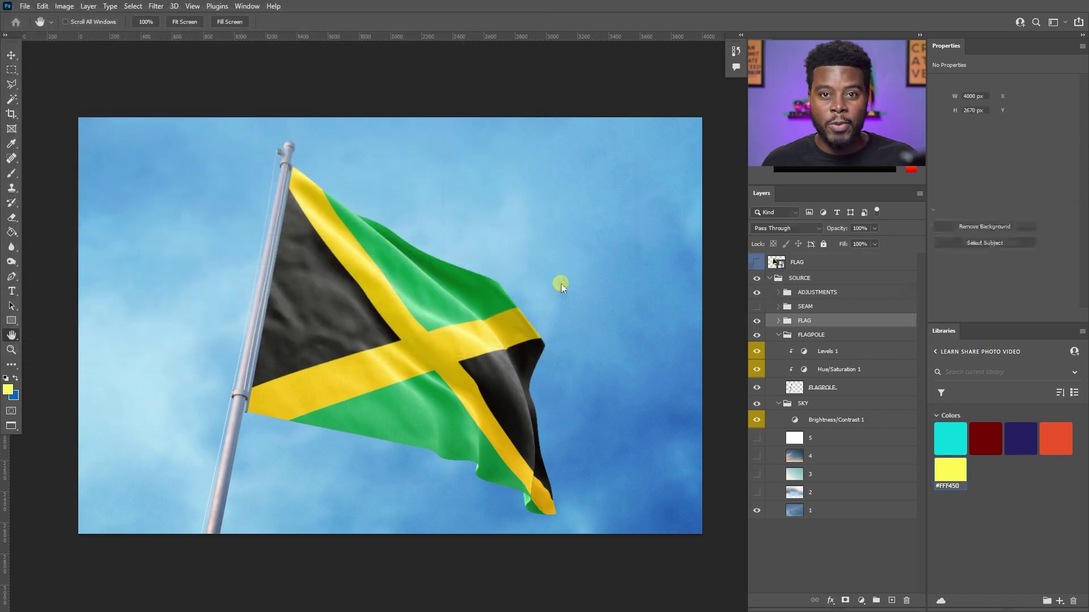